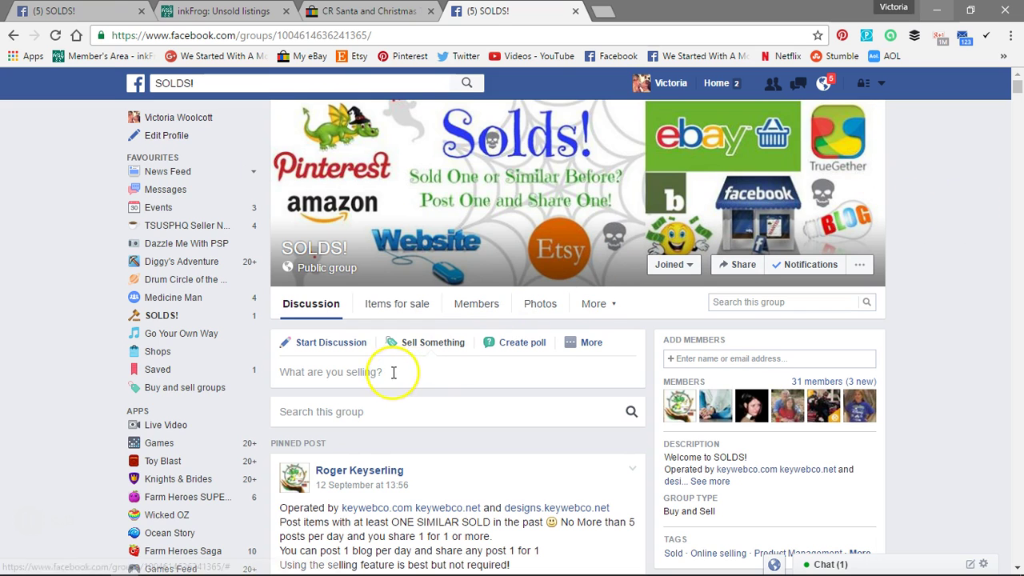
- Open the form for a new item-for-sale post in the SOLDS! group discussion
scroll(991, 207, "down", 1)
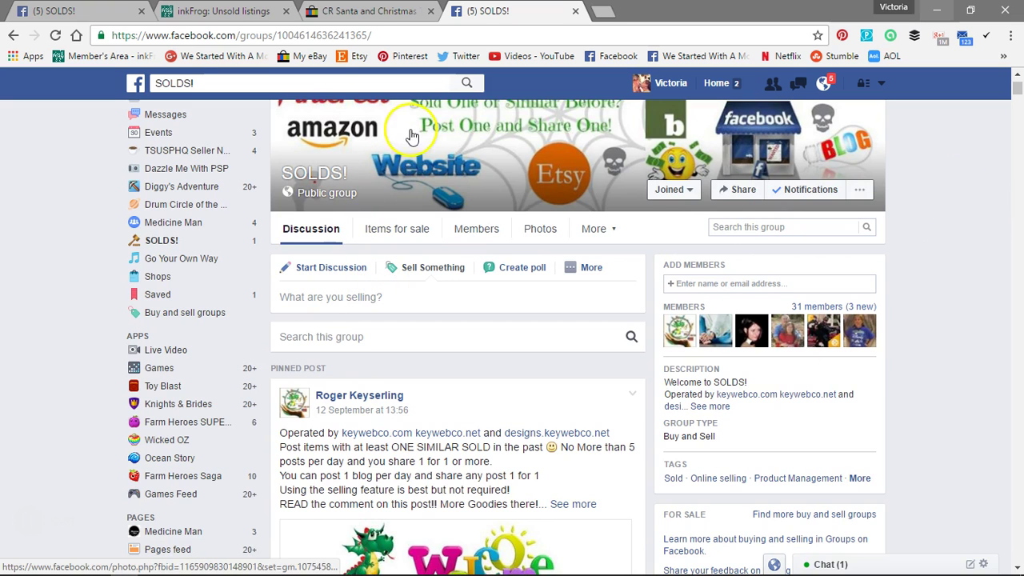
scroll(574, 149, "up", 1)
scroll(480, 184, "down", 2)
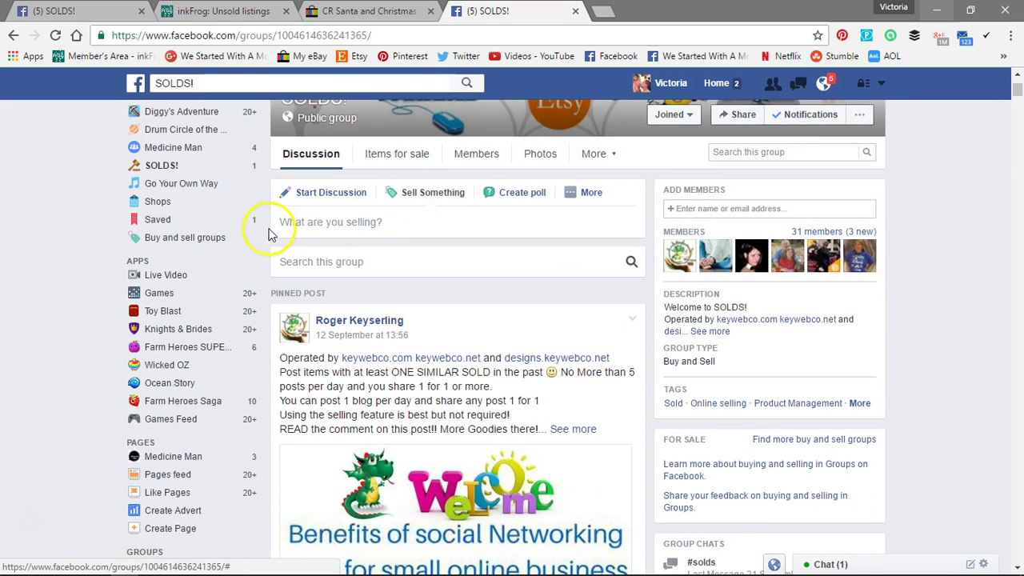
left_click(348, 223)
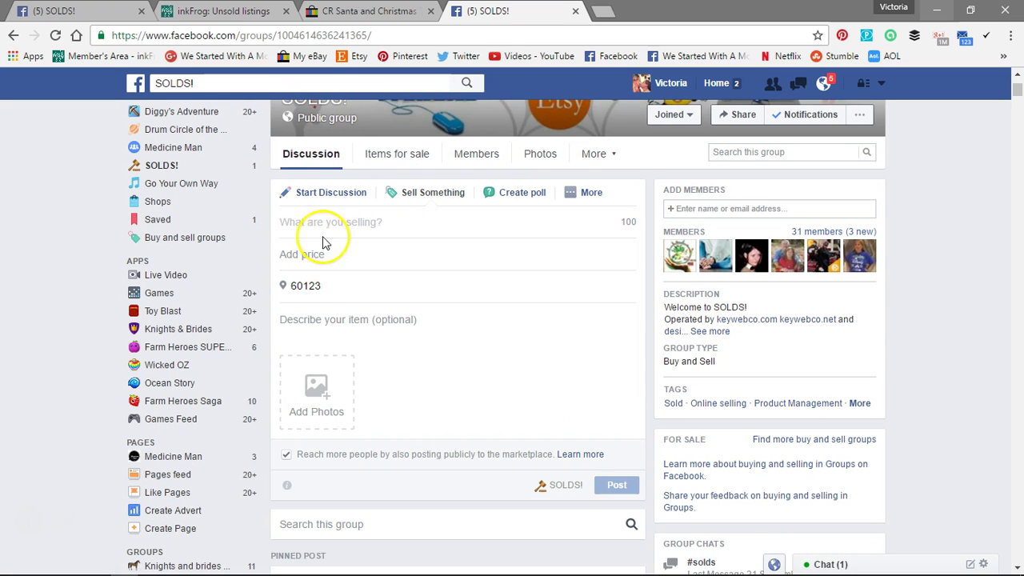
- Copy the full item title from the eBay listing of the Santa and Christmas tree shaker set
left_click(357, 9)
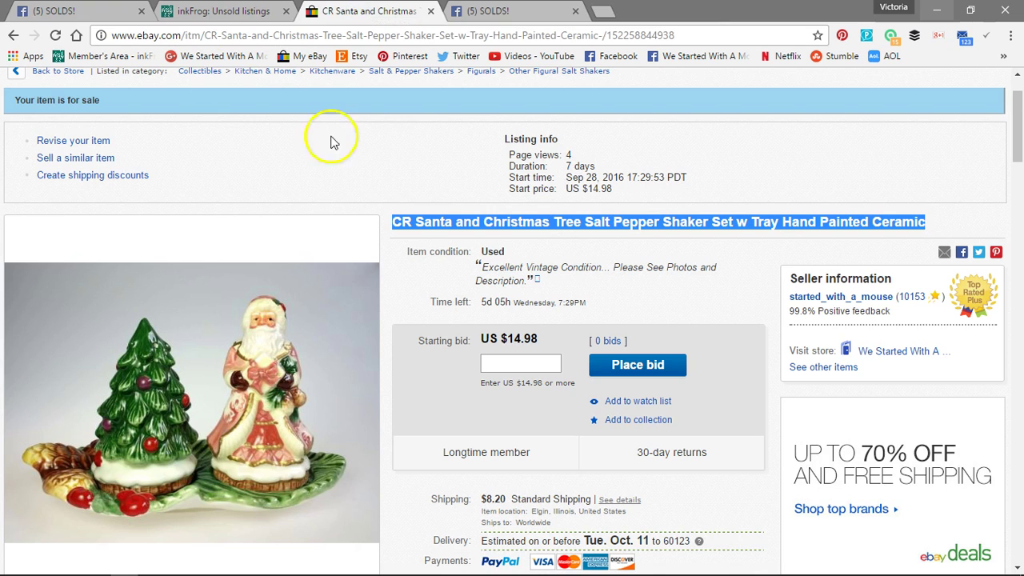
left_click(393, 219)
left_click_drag(394, 219, 924, 214)
right_click(895, 221)
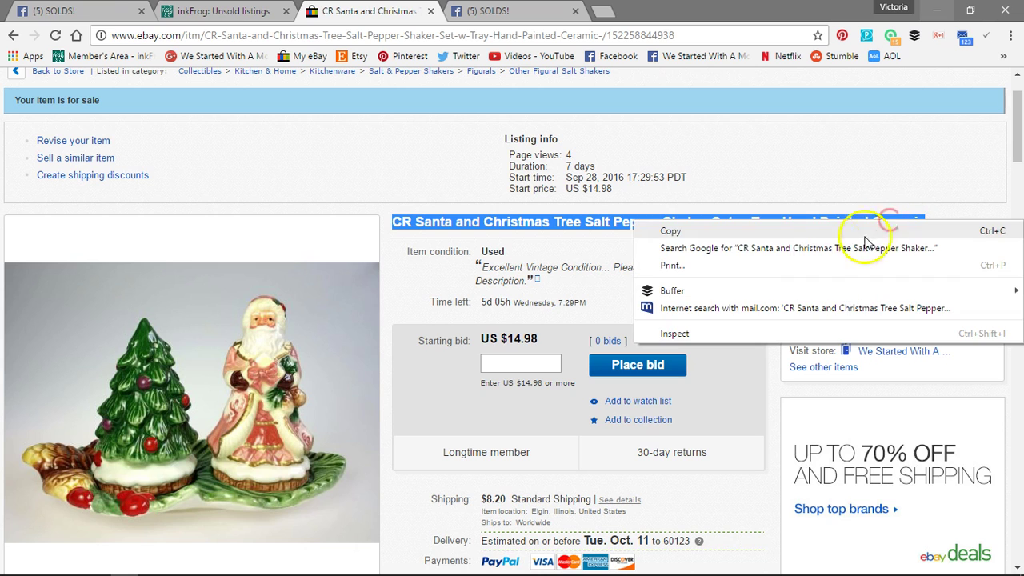
left_click(824, 232)
- Paste the copied listing title as the name of the item being sold in the Facebook sale post
left_click(511, 11)
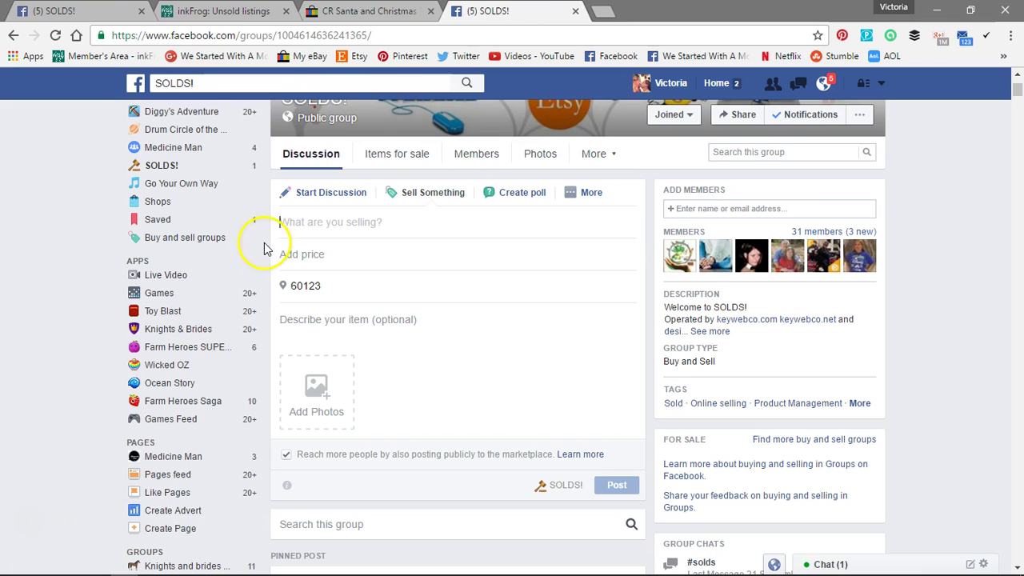
left_click(318, 219)
right_click(317, 219)
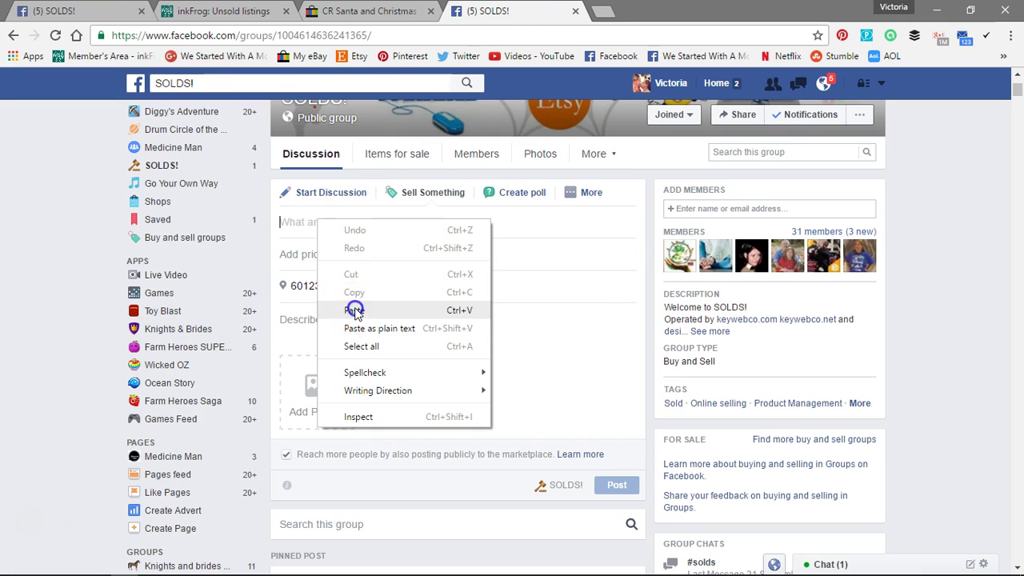
left_click(355, 309)
- Set the price of the item in the sale post to $15
left_click(411, 8)
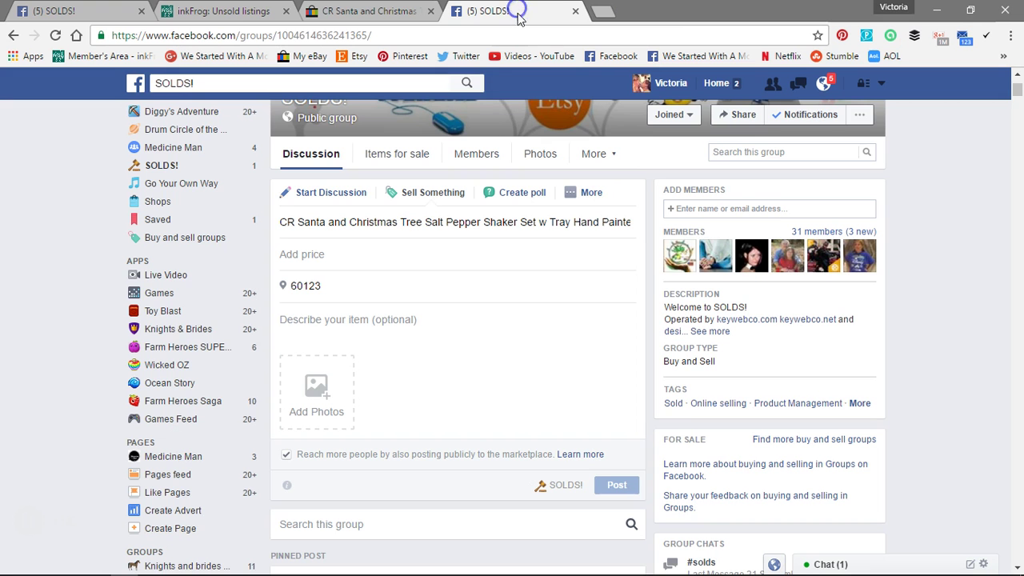
left_click(516, 11)
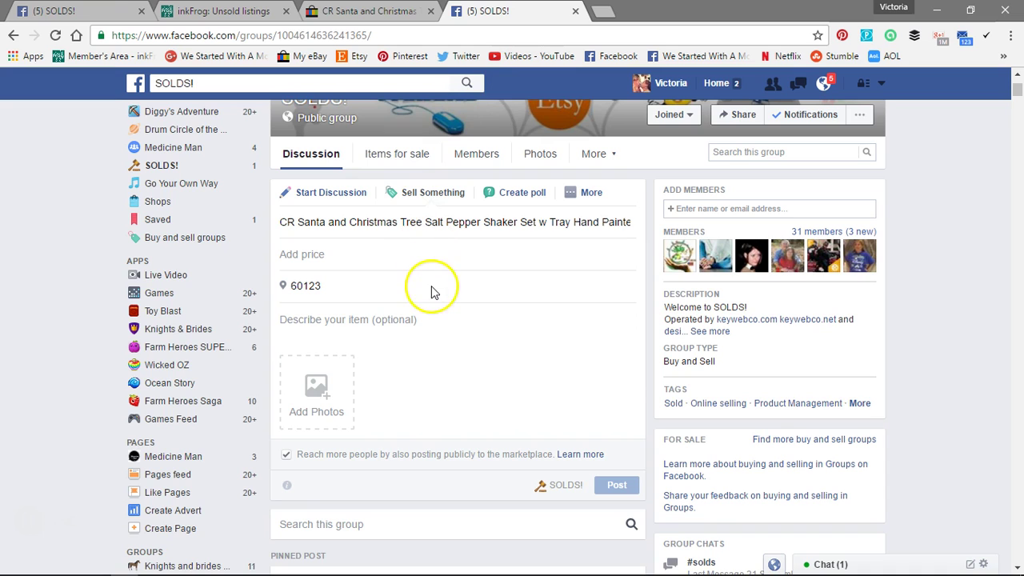
left_click(332, 251)
type("15")
- Paste the listing title into the item description and turn its words CR and Santa into the hashtags #CR and #Santa
right_click(333, 323)
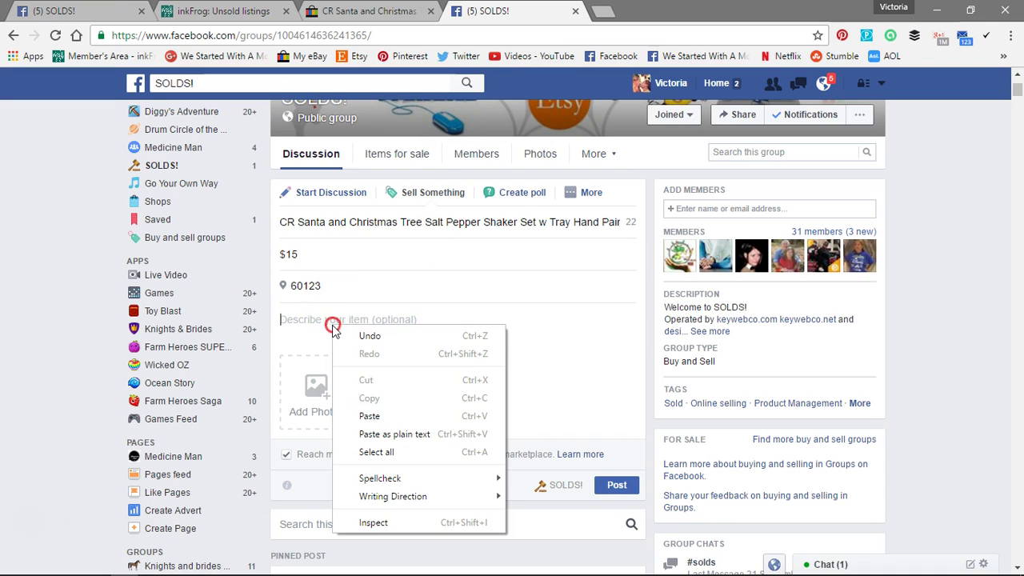
left_click(380, 416)
left_click(281, 320)
left_click(369, 326)
type("#")
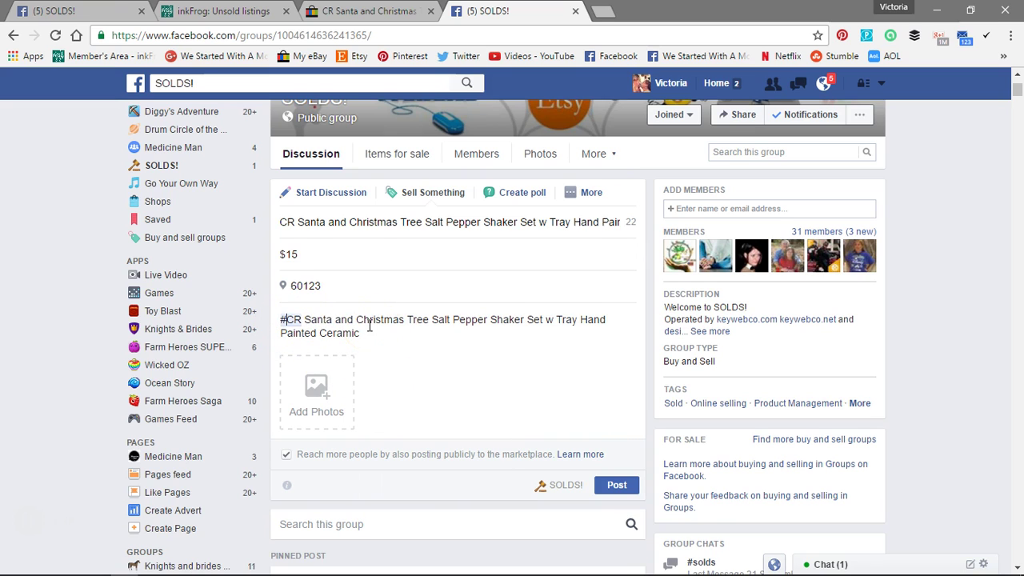
left_click(305, 321)
type("#")
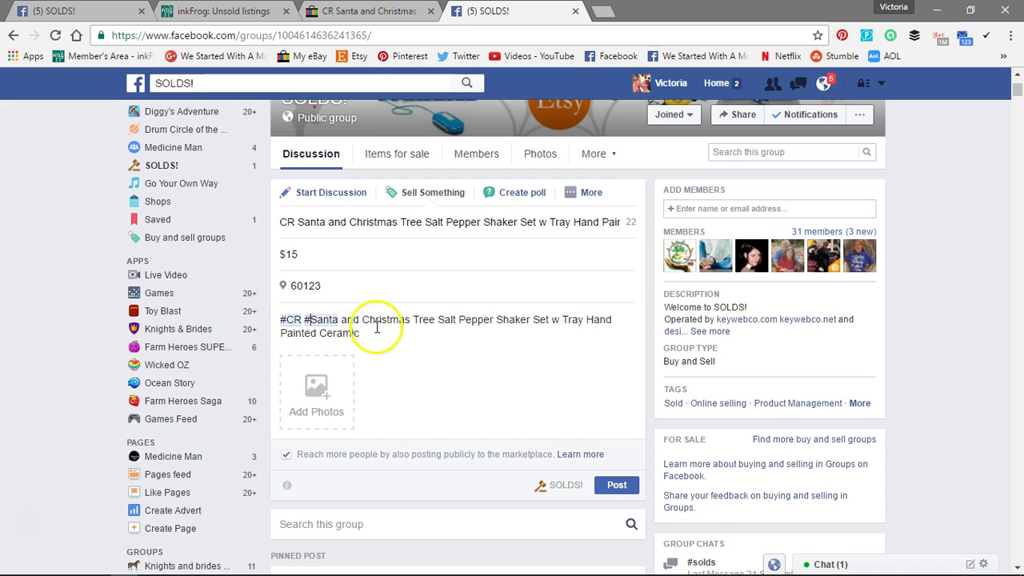
- Remove "and" from the description and form the joined hashtags #ChristmasTree and #SaltPepper
left_click_drag(341, 319, 368, 319)
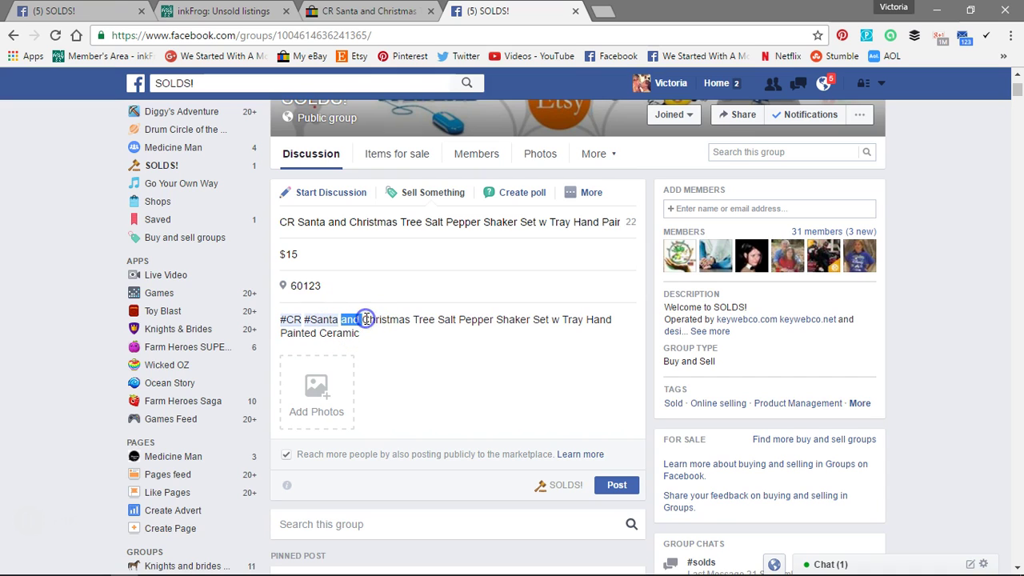
type("#")
left_click(400, 319)
key("BackSpace")
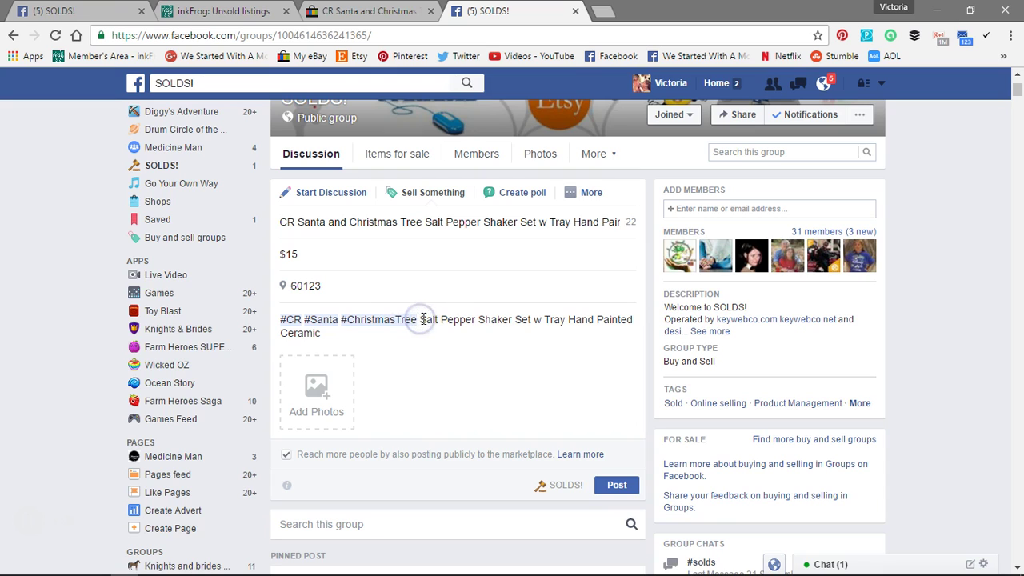
left_click(419, 319)
type("#")
left_click(451, 319)
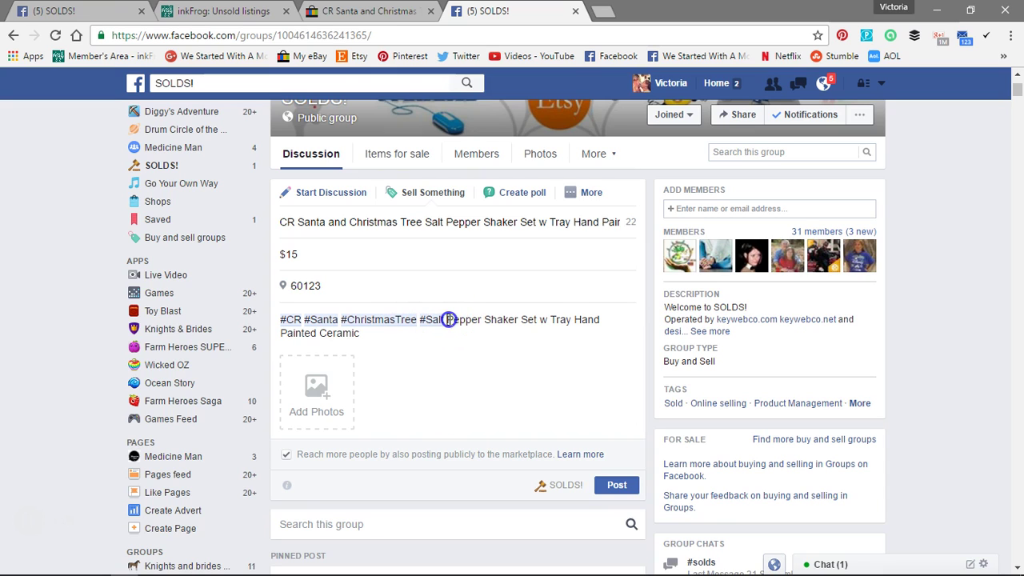
key("BackSpace")
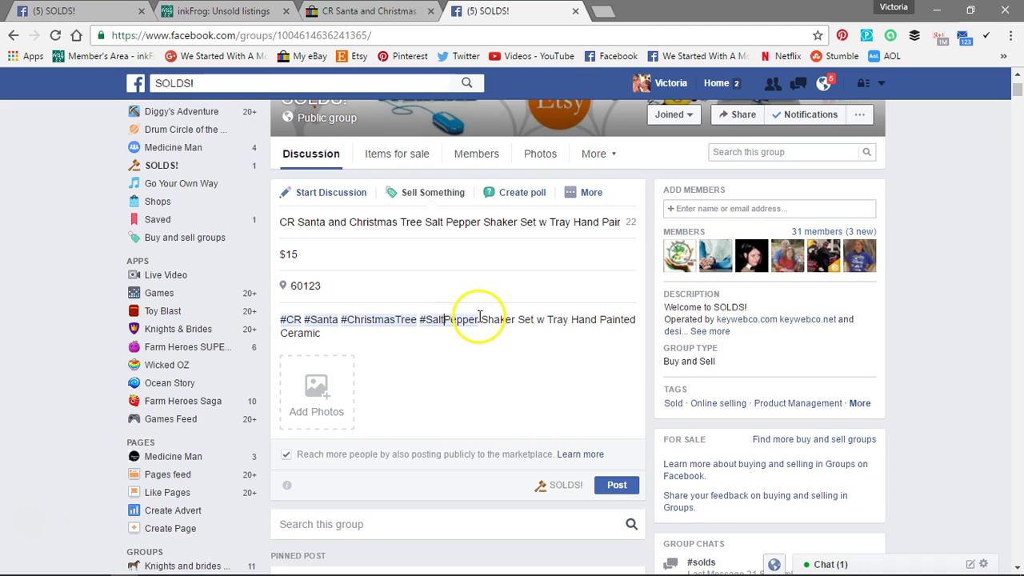
- Join the words Shaker and Set in the description into the hashtag #ShakerSet
left_click(481, 319)
type("#")
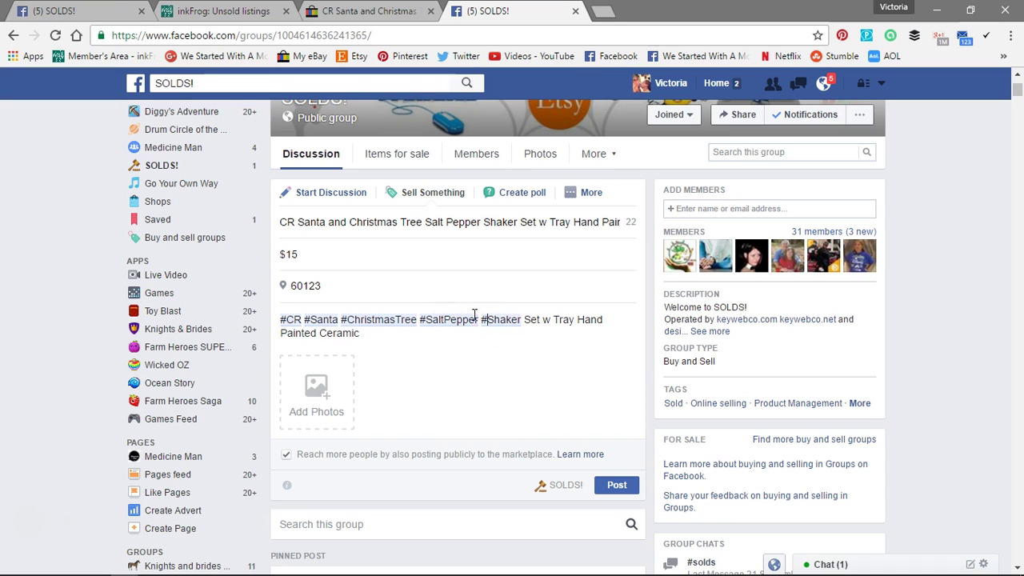
left_click(524, 319)
key("BackSpace")
- Replace "w Tray Hand Painted" in the description so that it reads #Ceramic, and append the hashtag #SOLDS
left_click(544, 319)
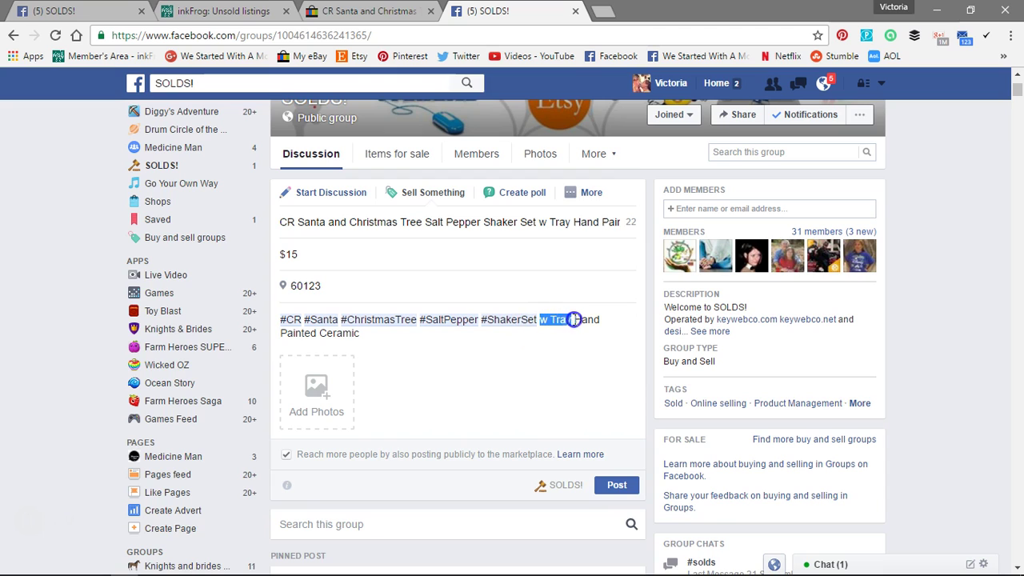
left_click_drag(573, 321, 320, 333)
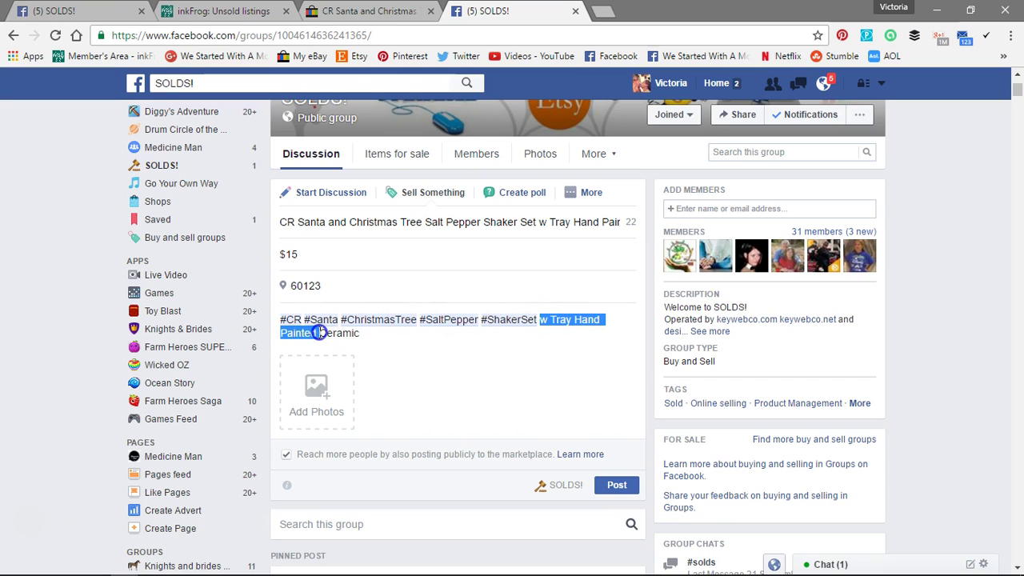
type("#")
left_click(520, 315)
left_click(603, 314)
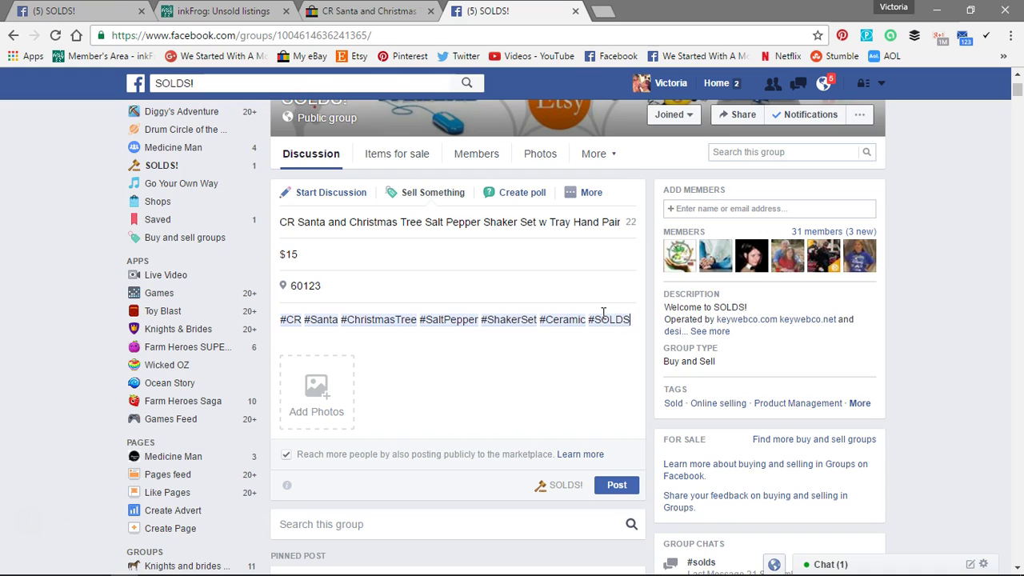
- Insert two blank lines above the hashtags in the item description
left_click(283, 319)
key("Return")
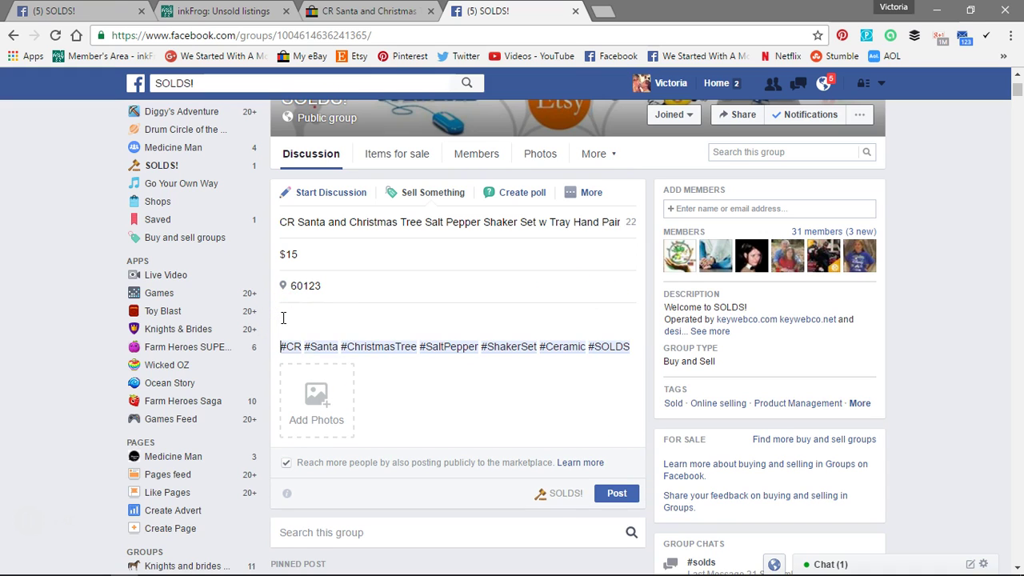
- Search the pictures for "pepper" and attach the photo Christmas Salt Pepper Father Xmas Tree Ceramic 1.jpg to the sale post
left_click(317, 396)
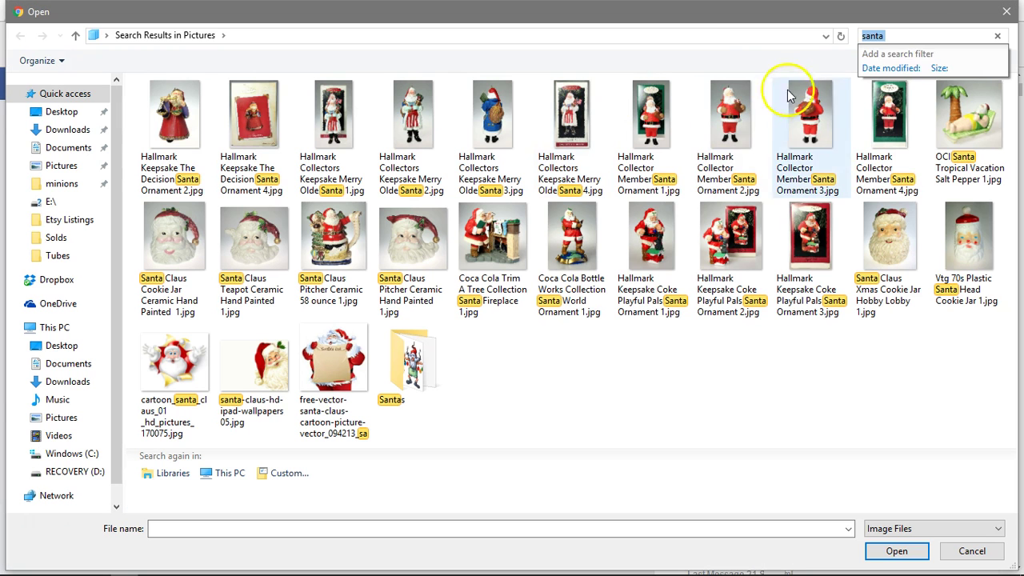
left_click(902, 36)
left_click_drag(902, 36, 798, 30)
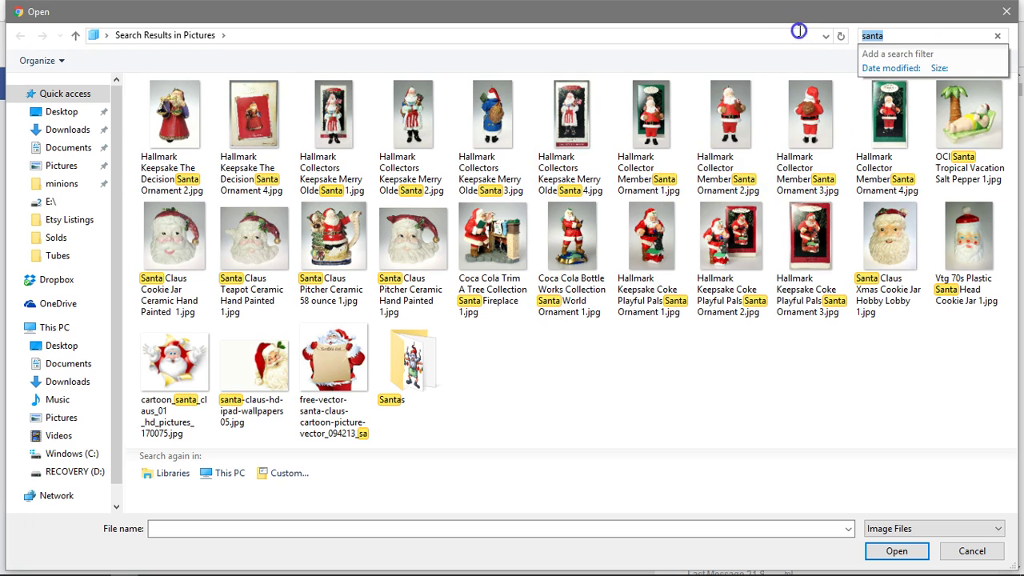
type("pe")
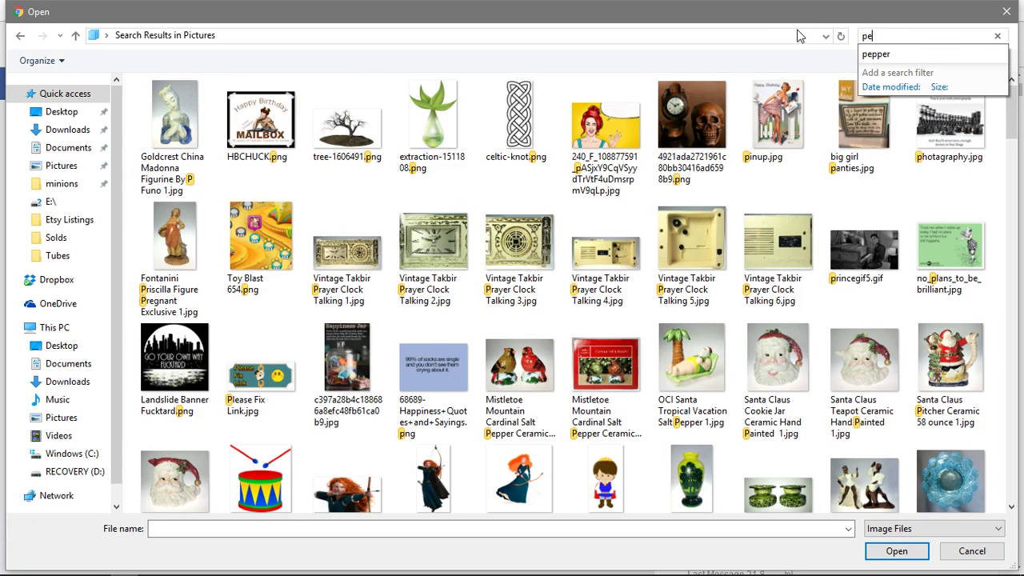
type("pper")
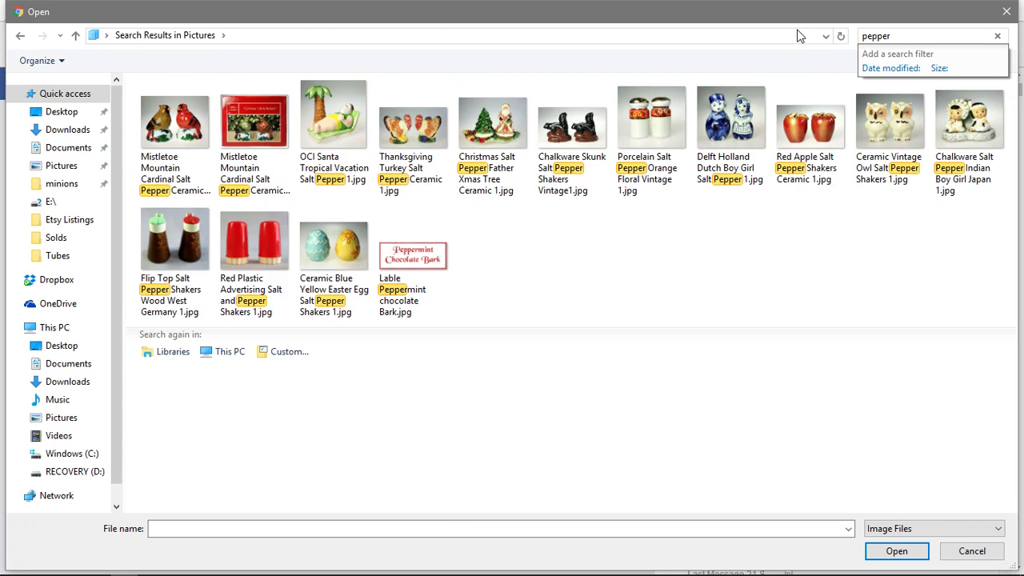
left_click(488, 132)
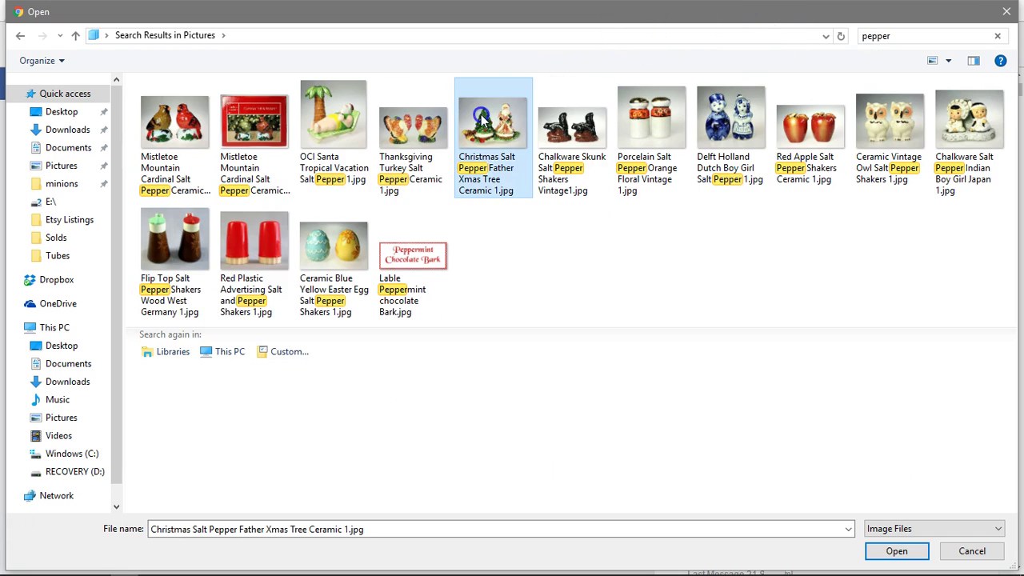
left_click(896, 551)
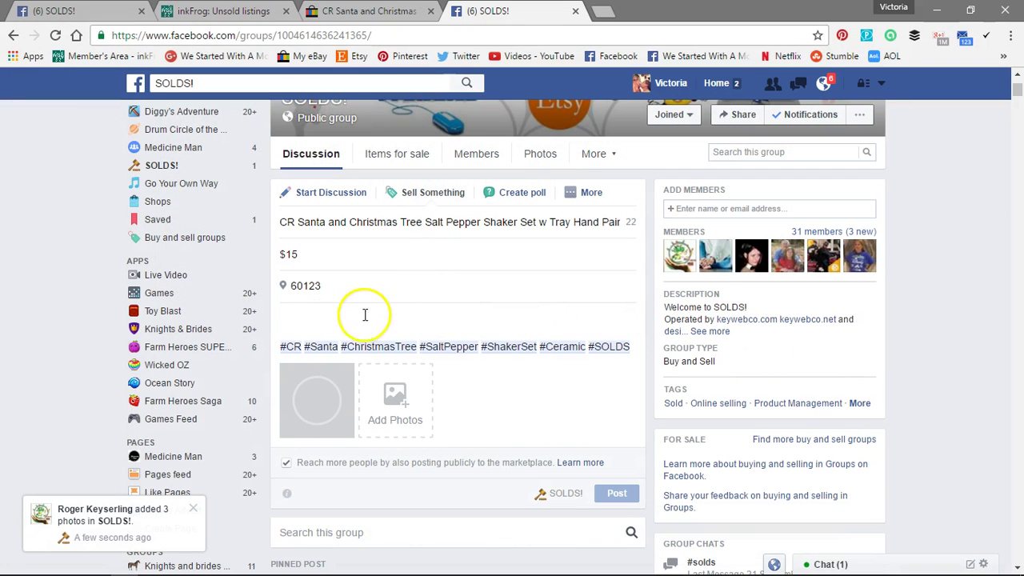
left_click(366, 277)
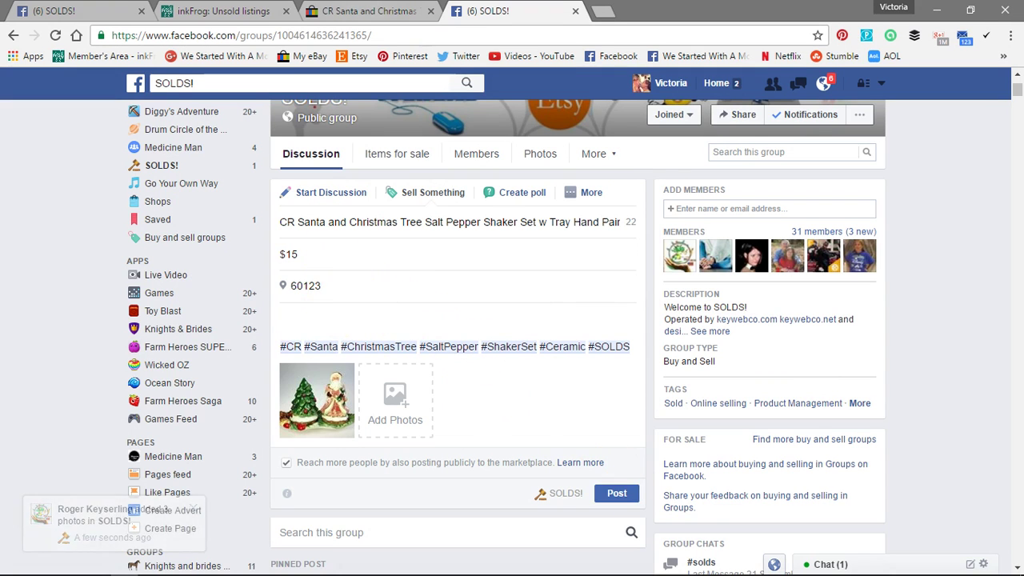
- Copy the eBay listing's description text from "Hand Painted, Christmas Holiday" through "Perfect addition to Any Christmas or S & P Collection."
left_click(364, 12)
scroll(507, 172, "down", 13)
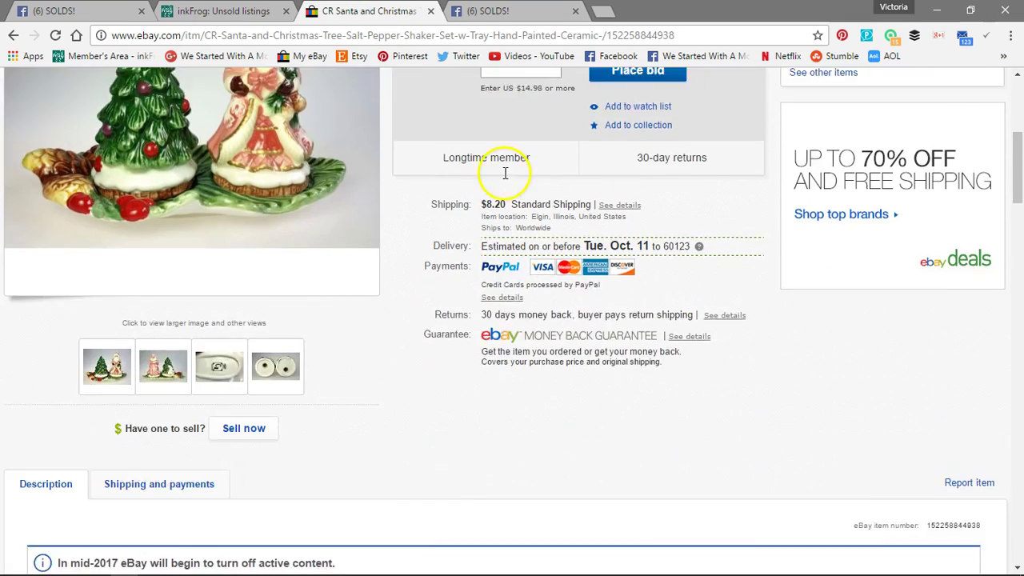
scroll(506, 182, "down", 1)
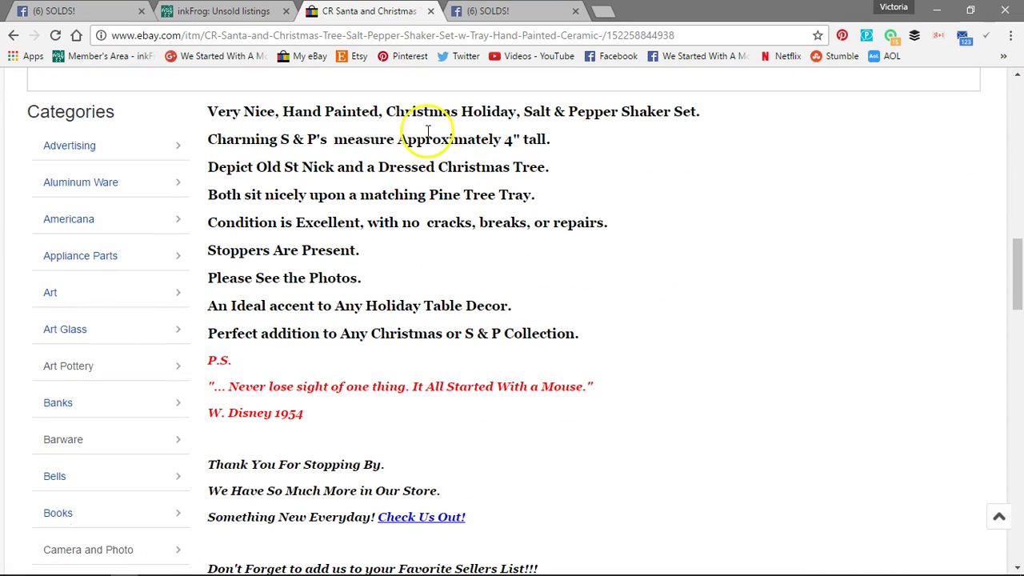
mouse_move(281, 111)
left_mouse_down()
mouse_move(328, 176)
mouse_move(612, 313)
mouse_move(617, 328)
left_mouse_up()
right_click(339, 173)
left_click(375, 182)
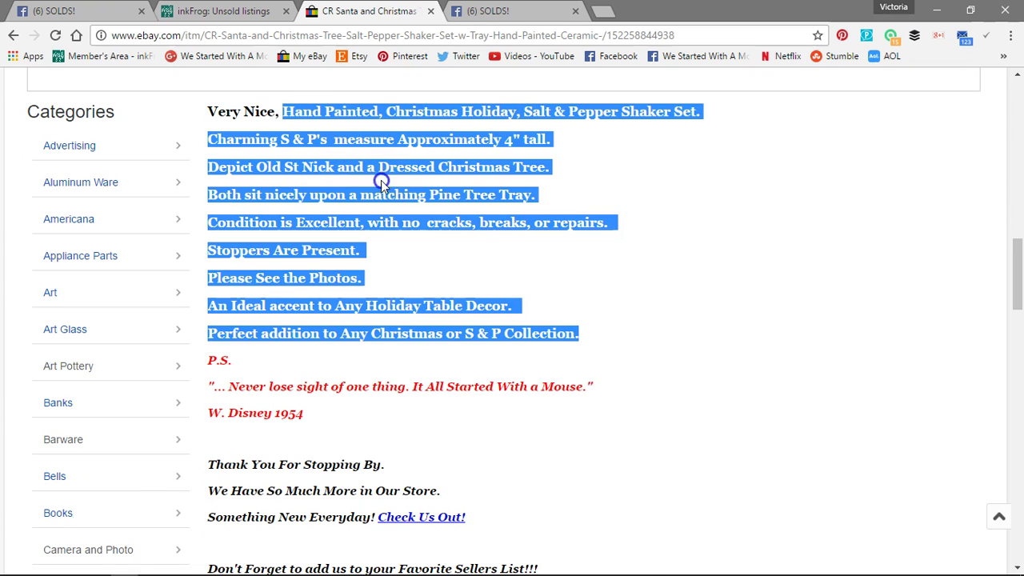
- Paste the copied text above the hashtags in the Facebook sale post's description and add blank lines before it
left_click(488, 11)
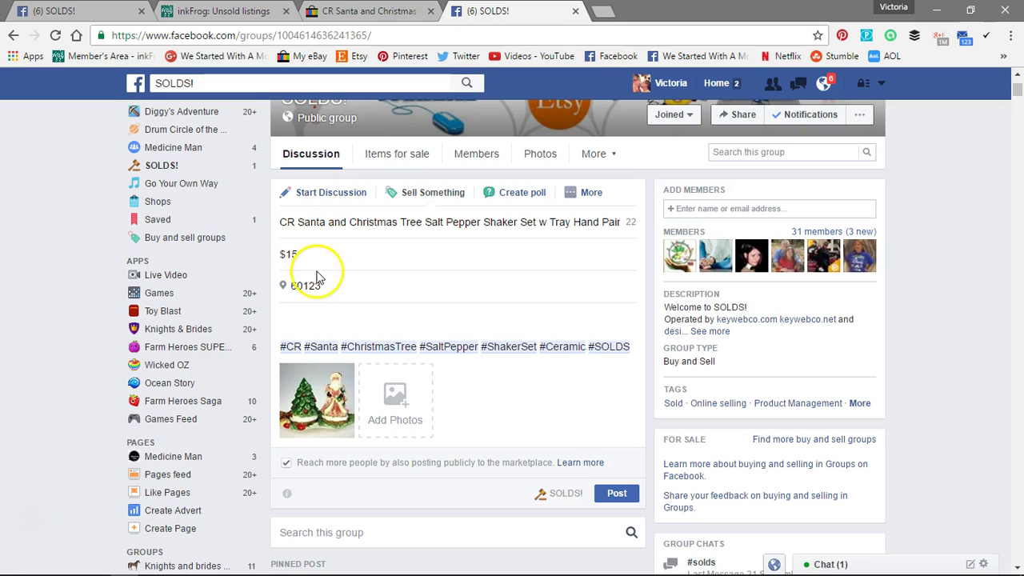
right_click(339, 312)
left_click(373, 404)
left_click(279, 318)
key("Return")
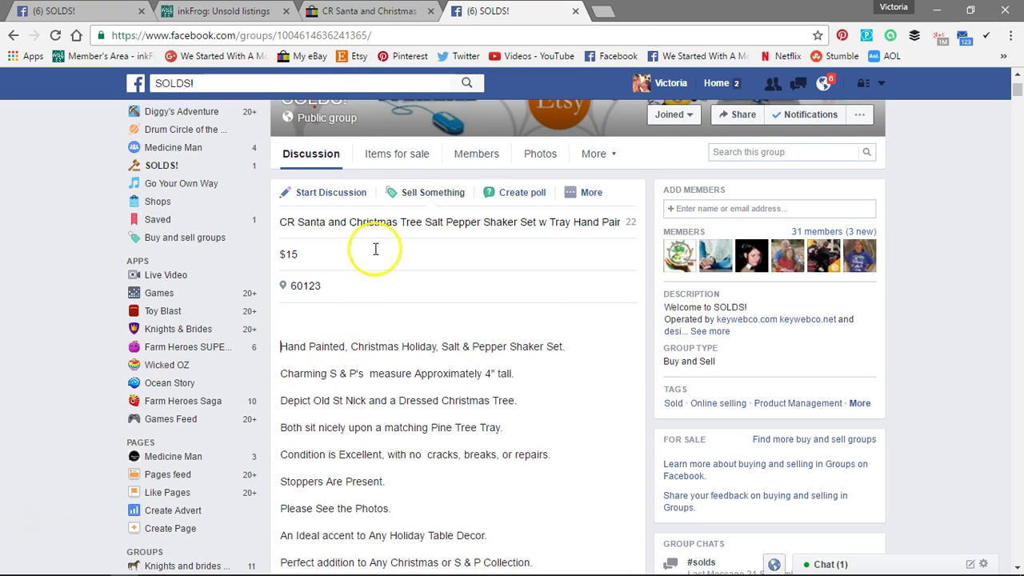
- Copy the web address of the eBay listing for the Santa and Christmas tree shaker set
left_click(356, 11)
left_click(362, 35)
right_click(362, 35)
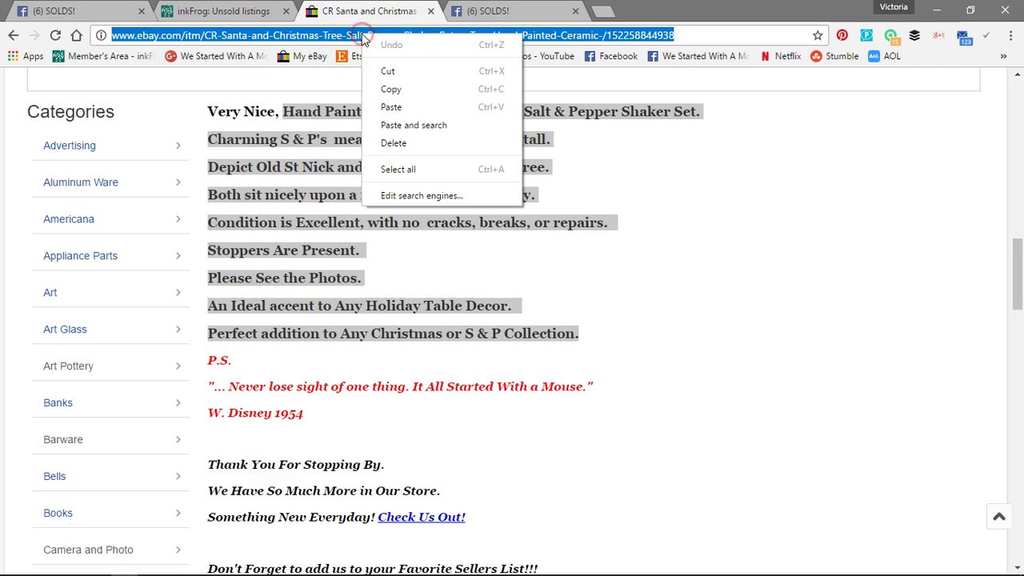
left_click(395, 91)
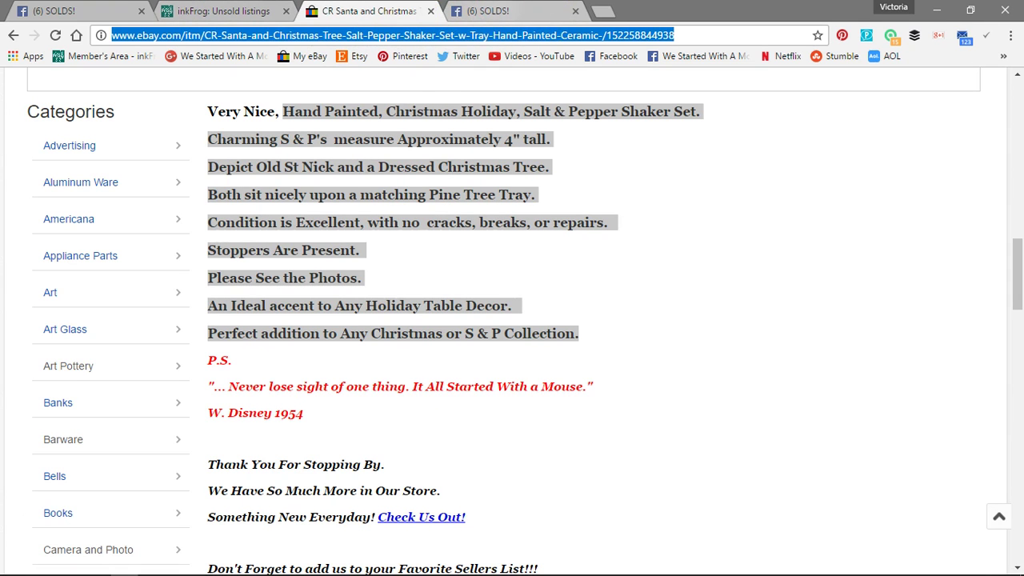
- Return to the Facebook sale post and paste the copied eBay listing address above the item description
left_click(503, 10)
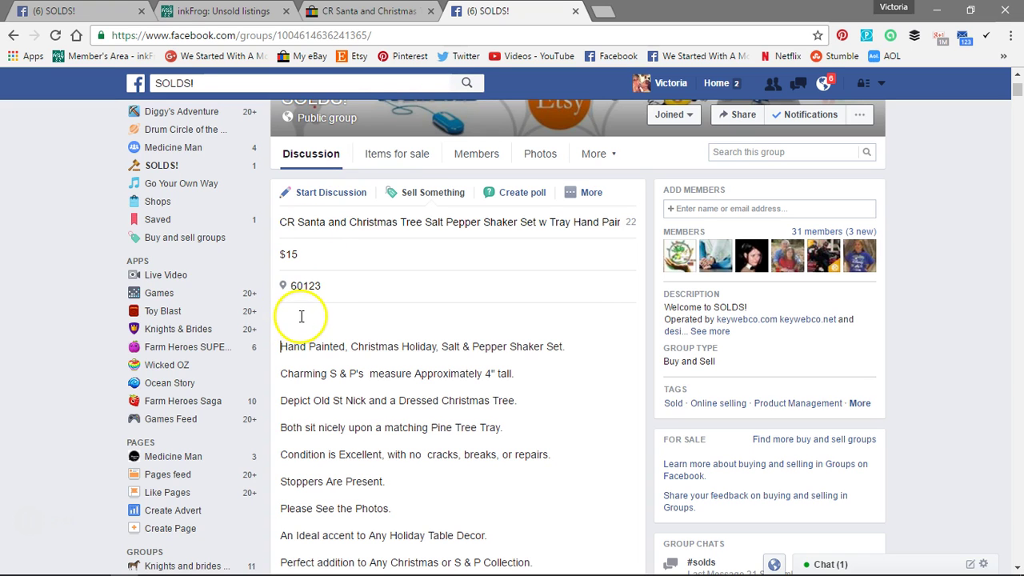
right_click(300, 316)
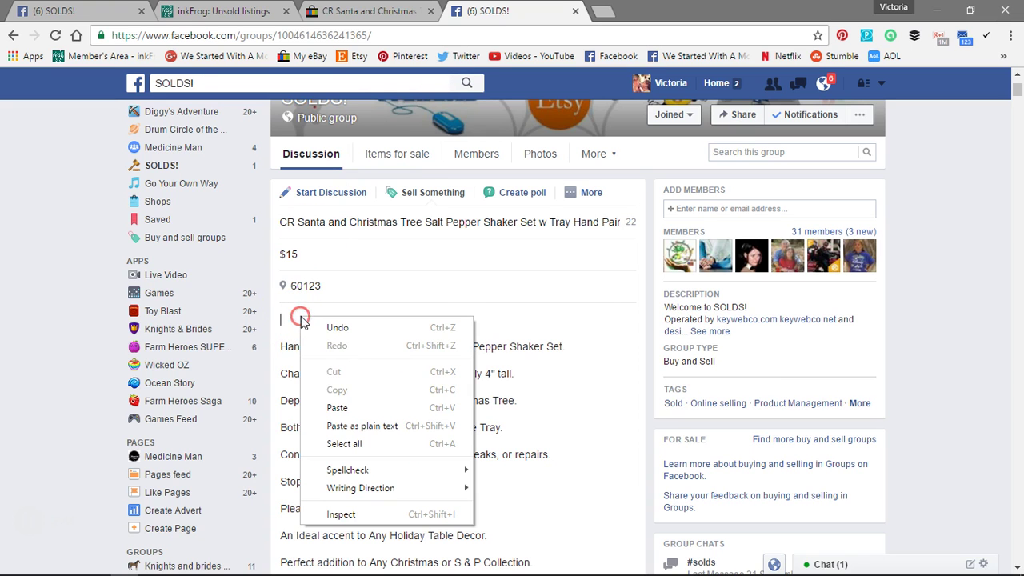
left_click(344, 406)
scroll(622, 334, "down", 6)
scroll(648, 327, "up", 7)
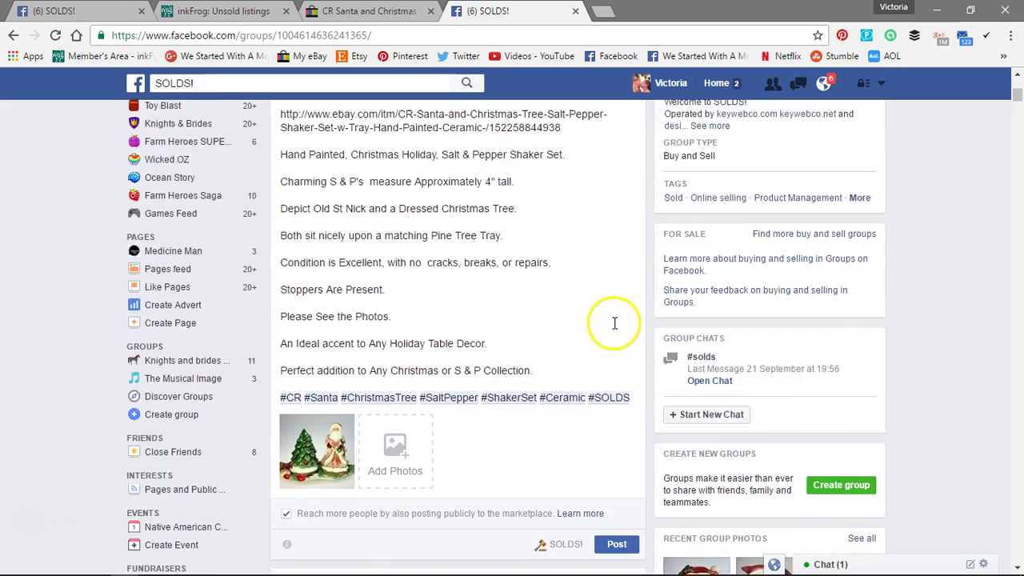
- Review the completed sale post and publish it to the SOLDS! group
scroll(615, 309, "down", 2)
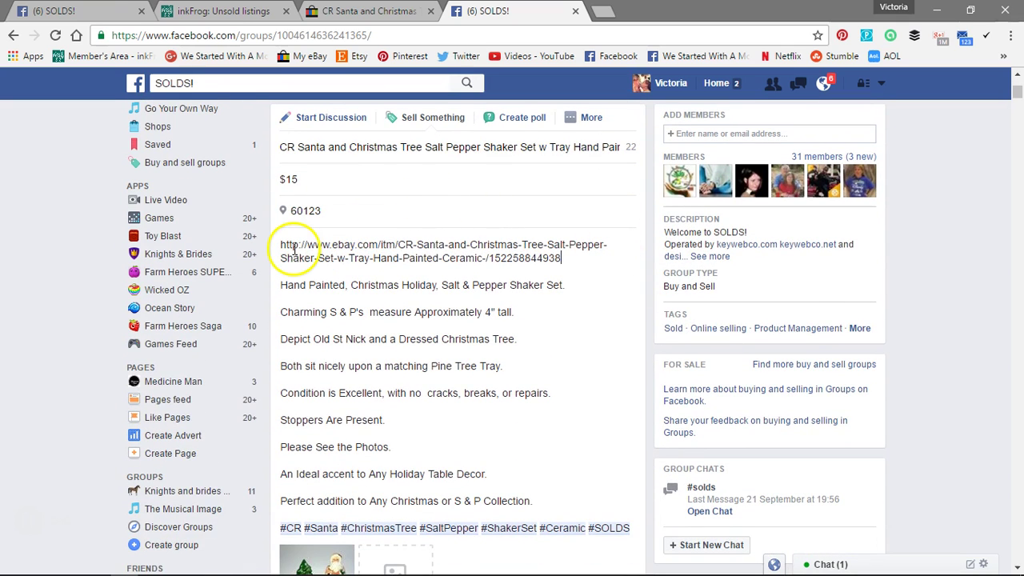
scroll(344, 320, "down", 3)
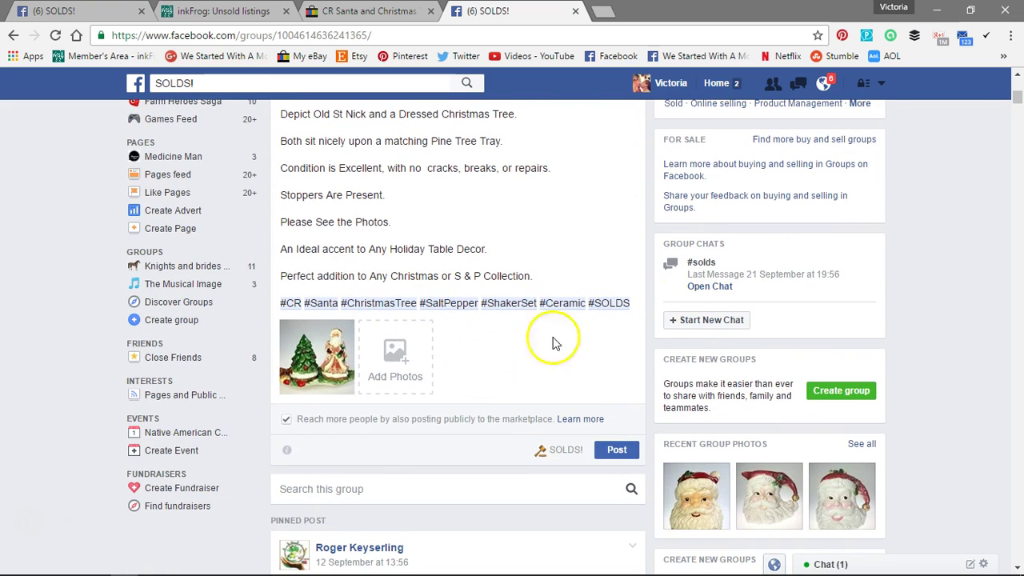
left_click(618, 450)
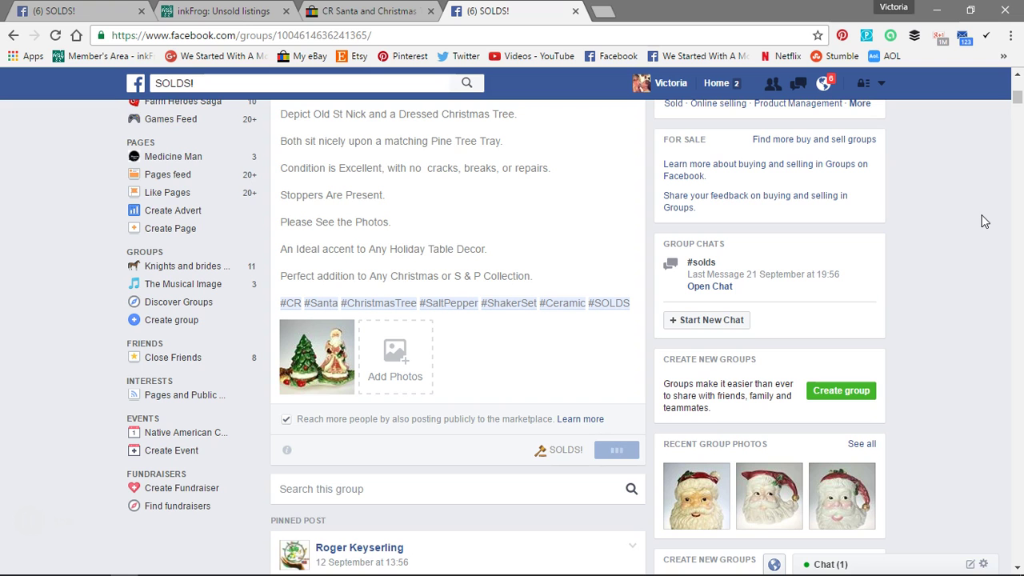
left_click(962, 205)
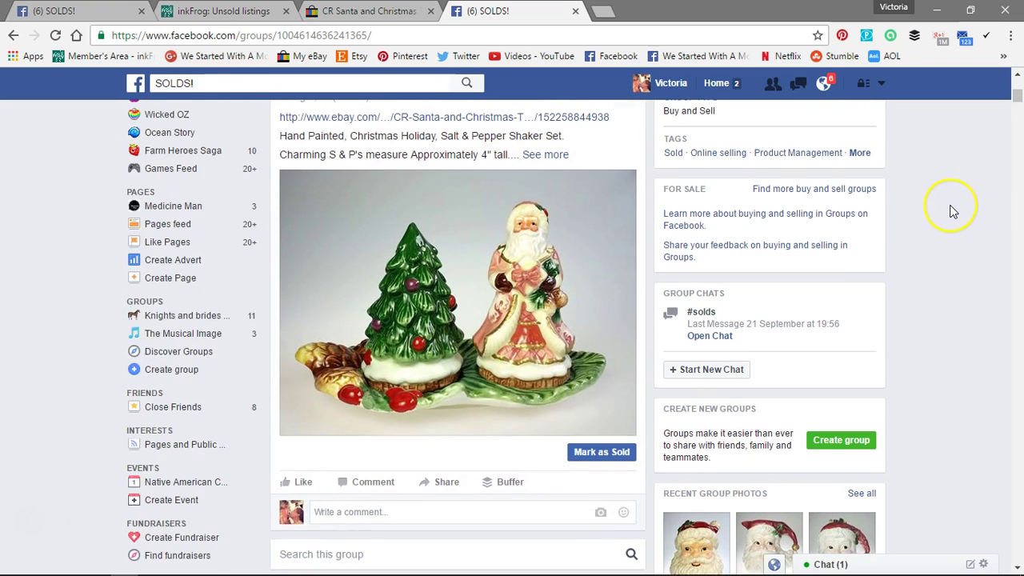
scroll(951, 210, "up", 3)
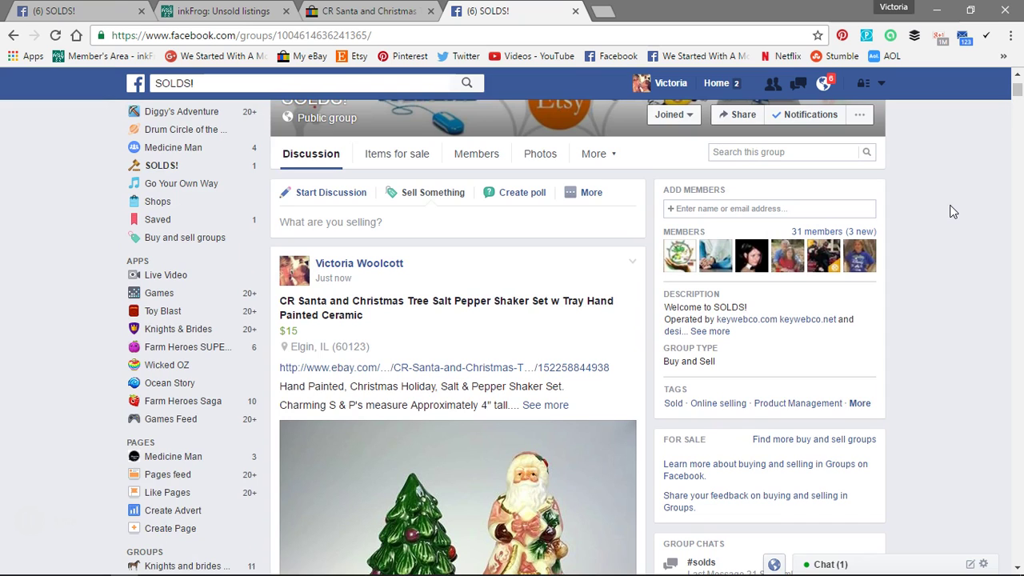
- Look over the published shaker set post and browse the other posts in the SOLDS! group's discussion feed
left_click(868, 236)
left_click(933, 201)
scroll(933, 197, "down", 2)
scroll(932, 212, "down", 8)
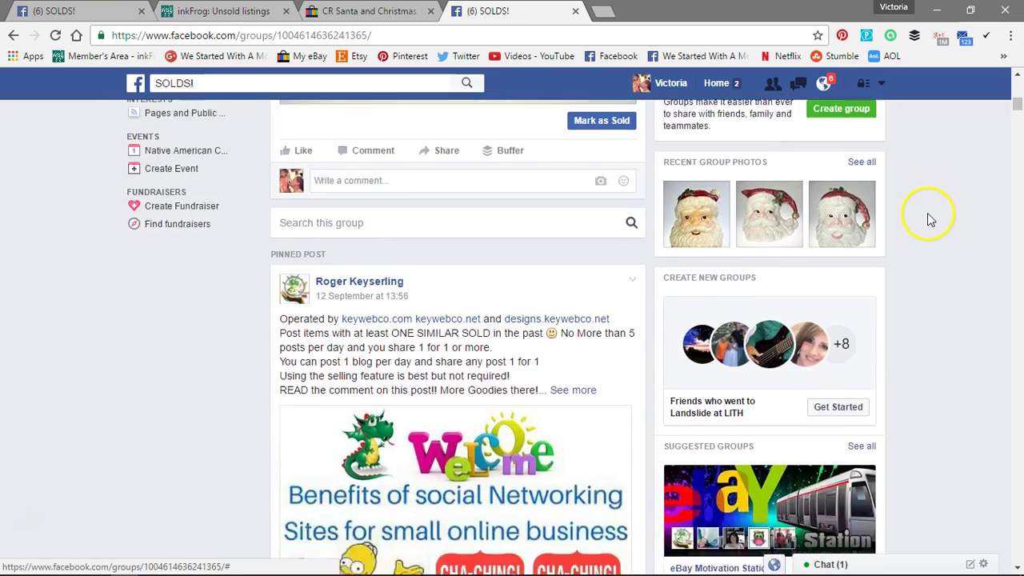
left_click(55, 35)
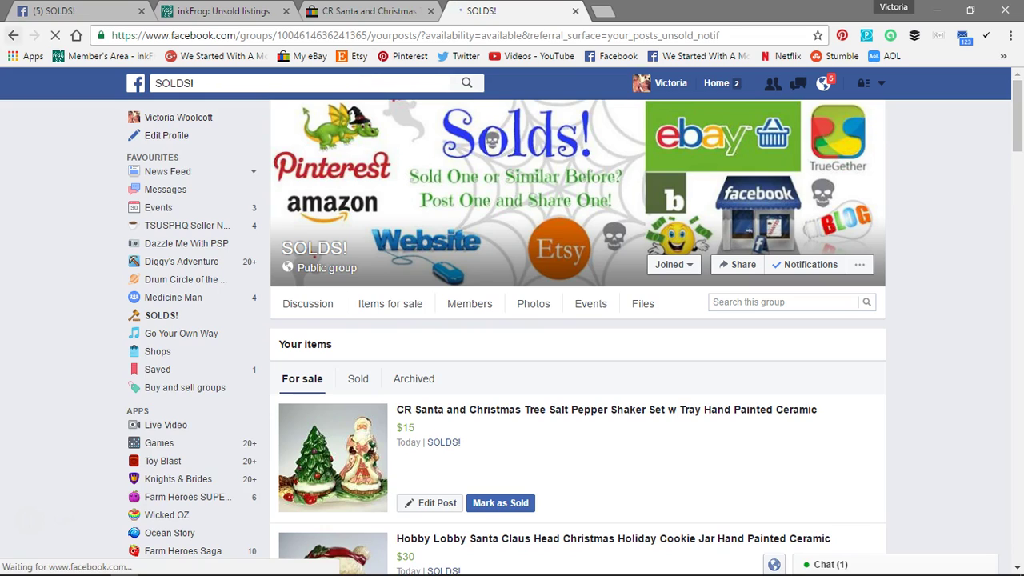
left_click(12, 35)
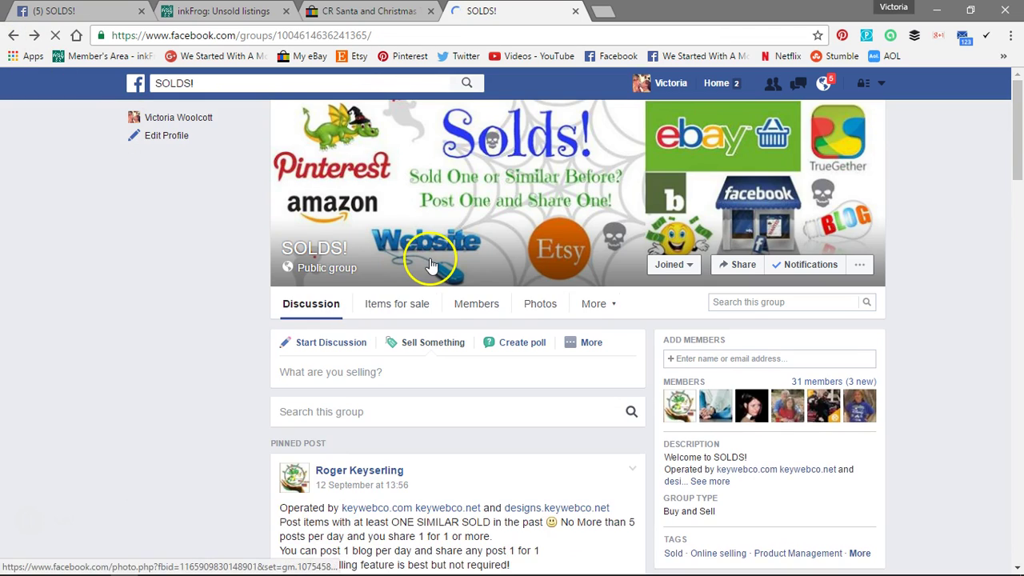
scroll(471, 252, "down", 15)
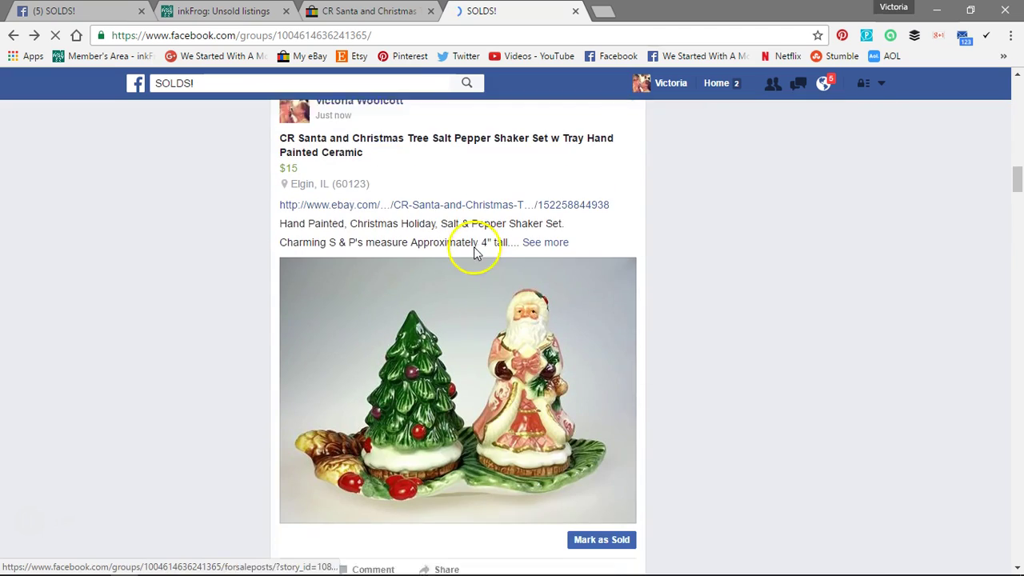
scroll(623, 255, "down", 10)
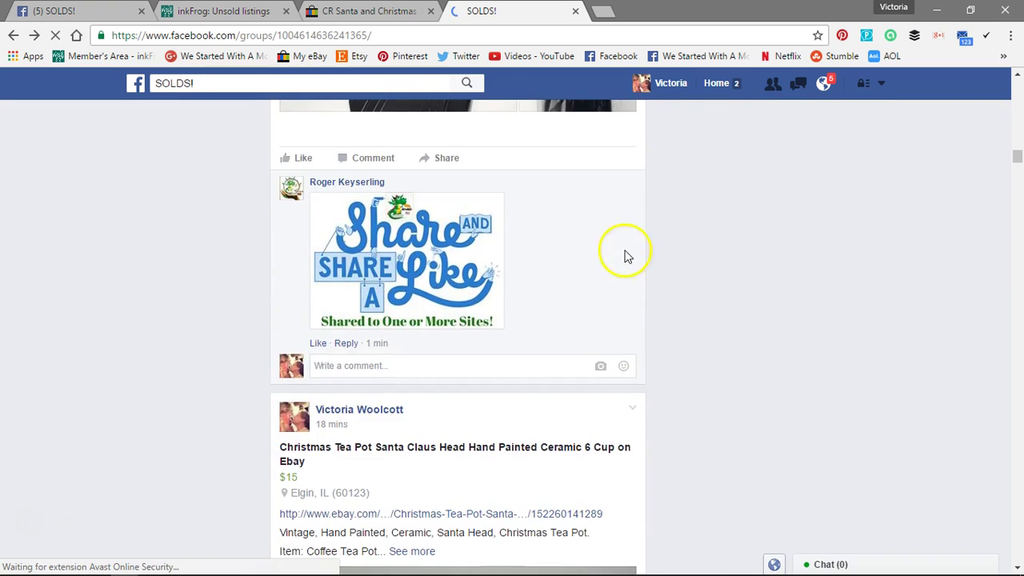
scroll(891, 269, "up", 4)
left_click_drag(1017, 118, 1008, 62)
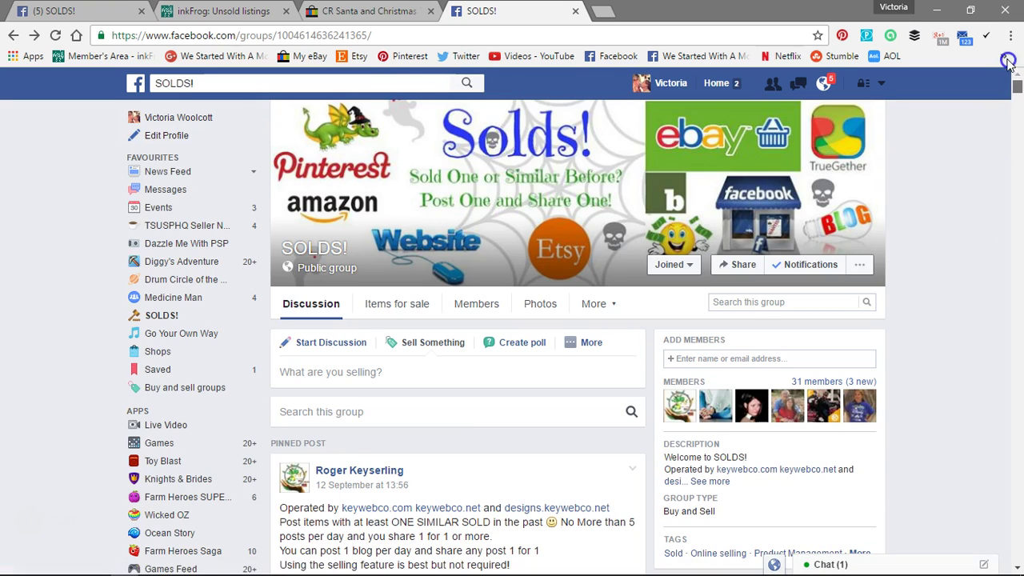
- Open the full collection of the SOLDS! group's recent photos
scroll(726, 336, "down", 2)
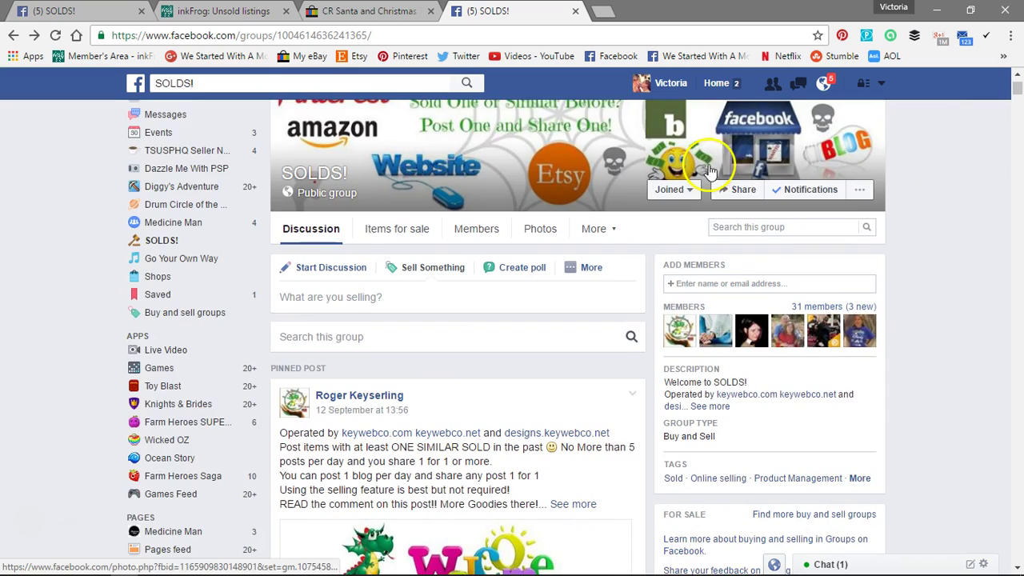
scroll(756, 186, "down", 6)
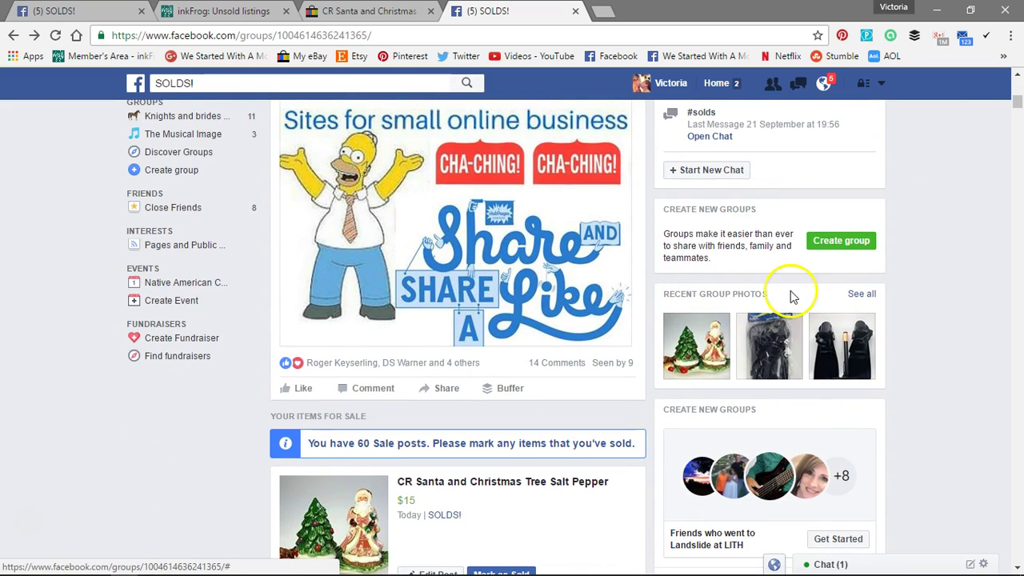
left_click(860, 294)
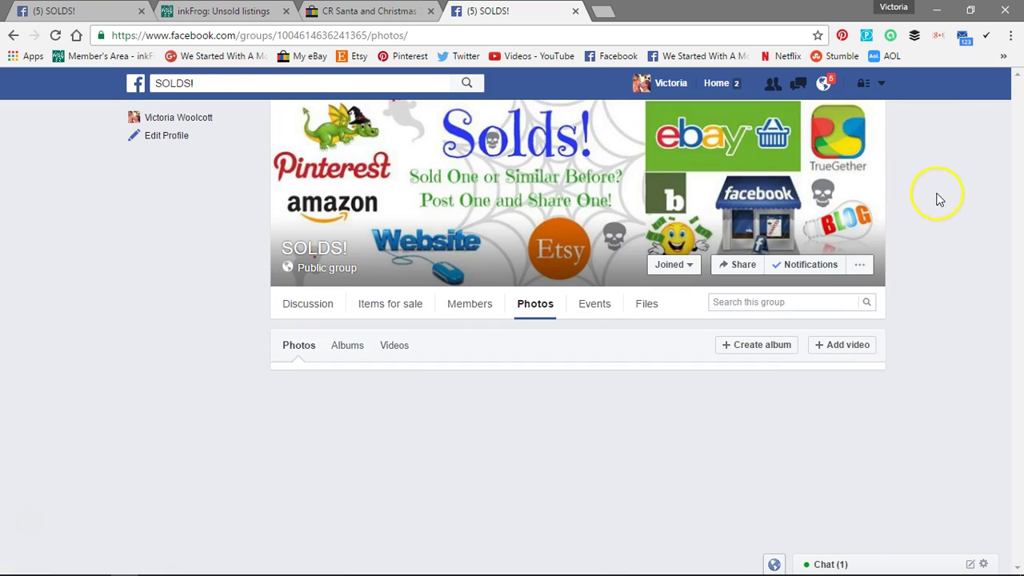
scroll(930, 216, "down", 4)
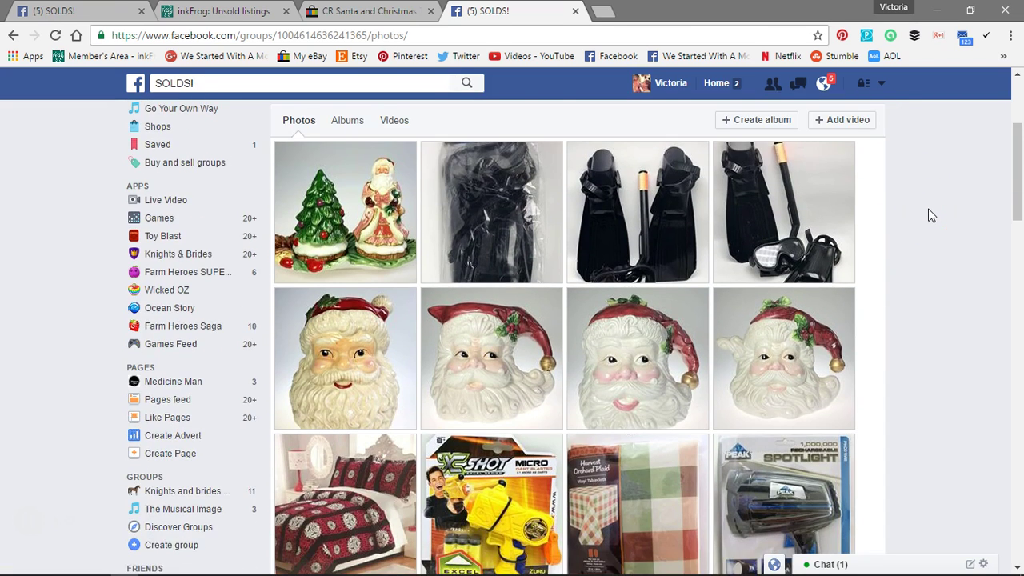
scroll(930, 216, "up", 1)
left_click(645, 230)
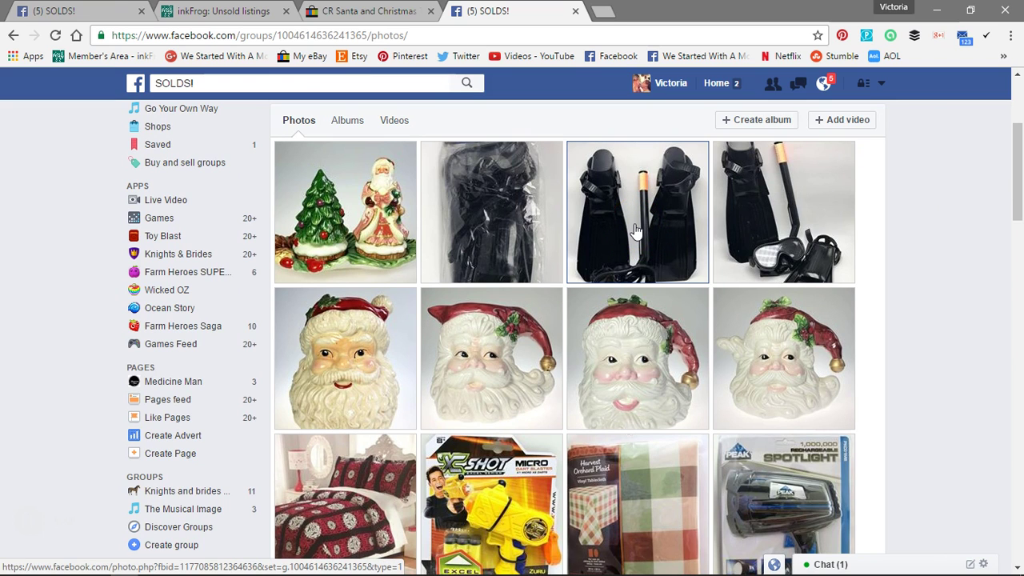
left_click(634, 229)
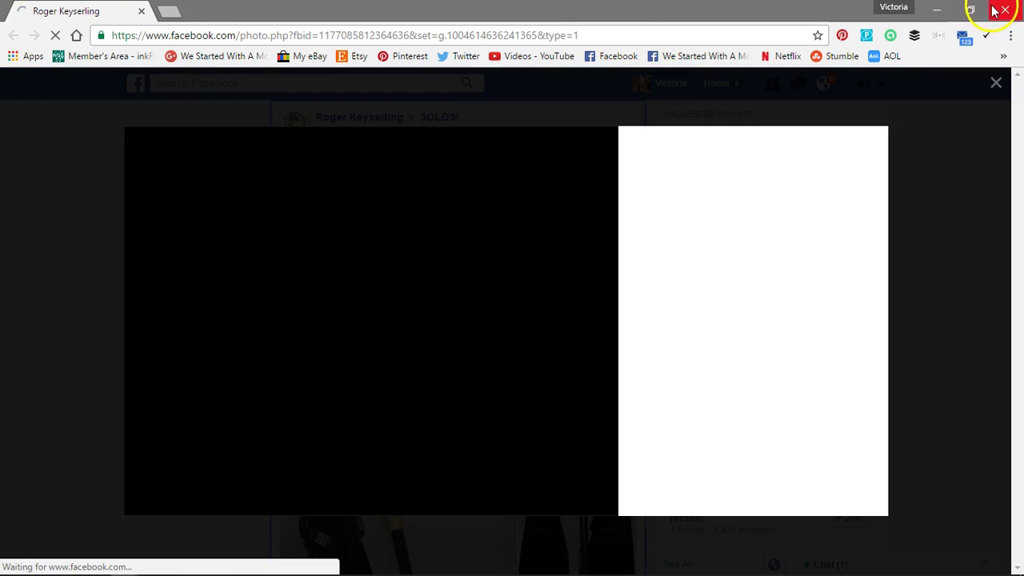
left_click(1004, 10)
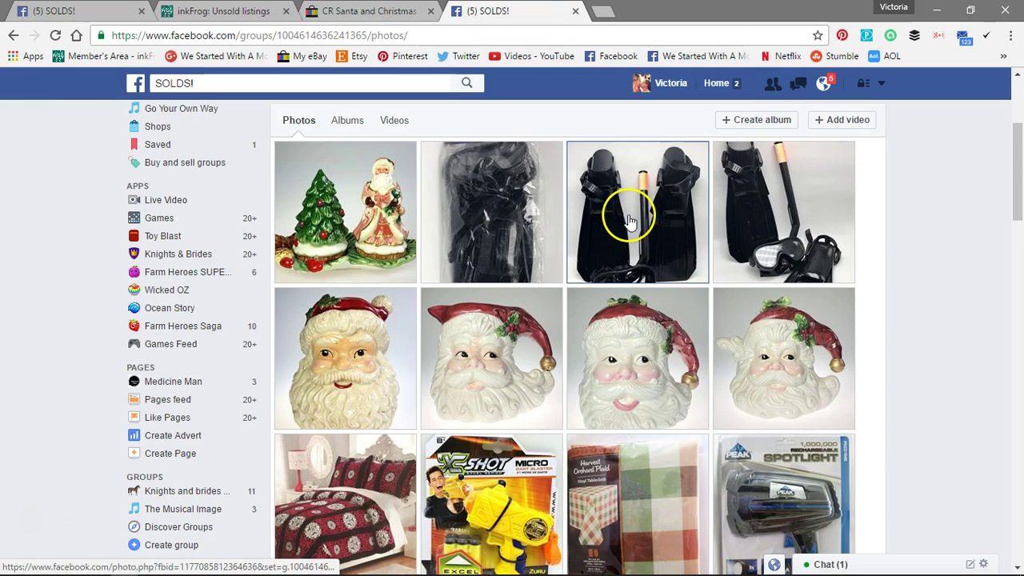
- Open the group photo of two black fins with a snorkel in a new tab and switch to it
middle_click(629, 221)
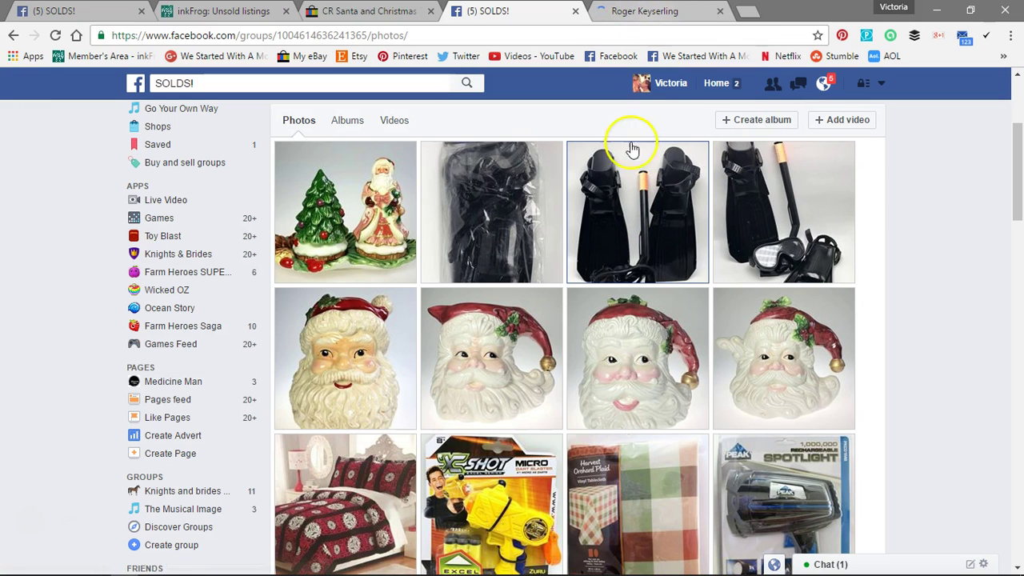
scroll(894, 198, "down", 2)
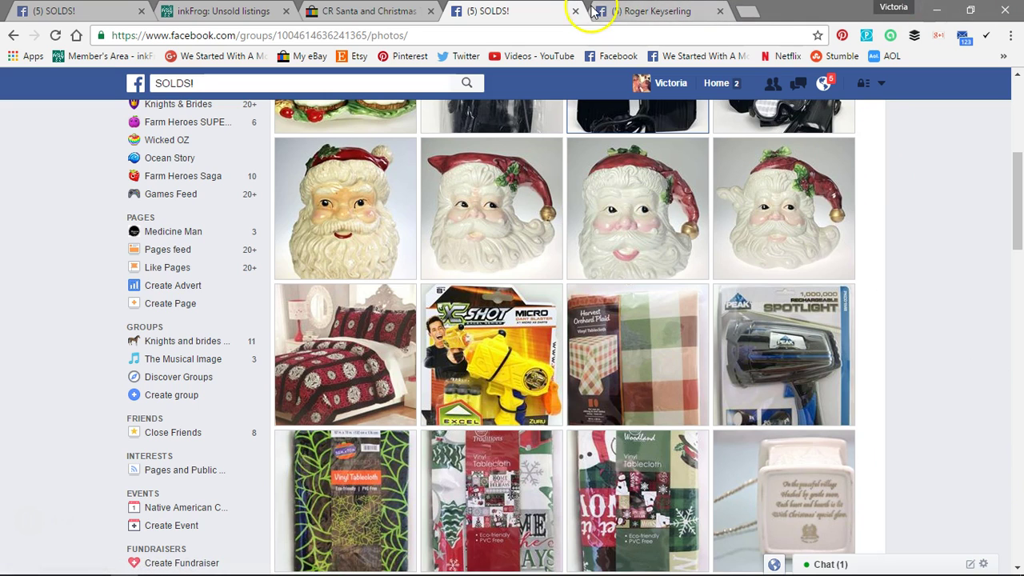
left_click(649, 11)
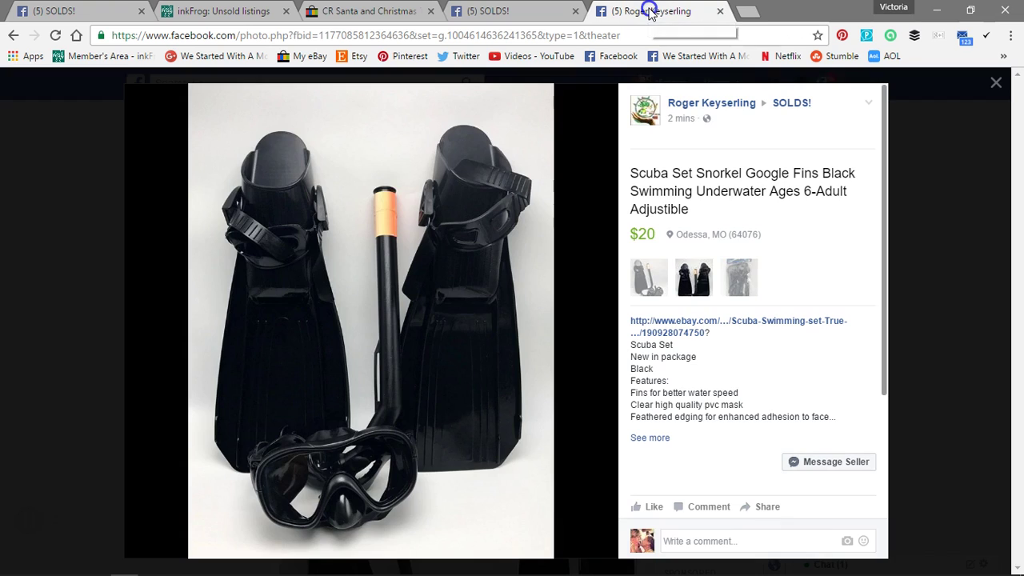
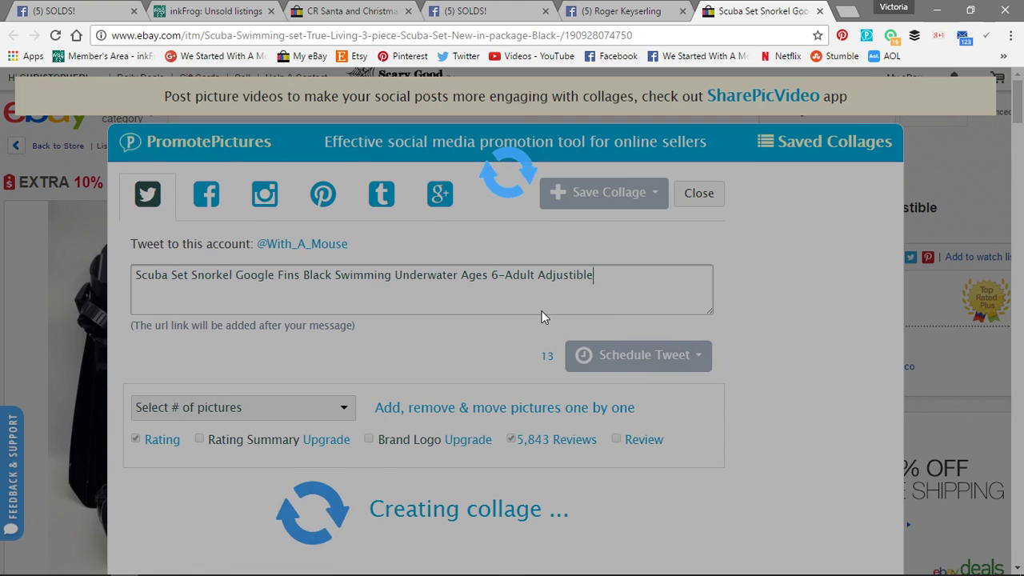
- Remove two packaged-set pictures from the PromotePictures collage and move the angled fins-and-snorkel picture to the end of the row
scroll(542, 311, "down", 3)
scroll(541, 310, "down", 2)
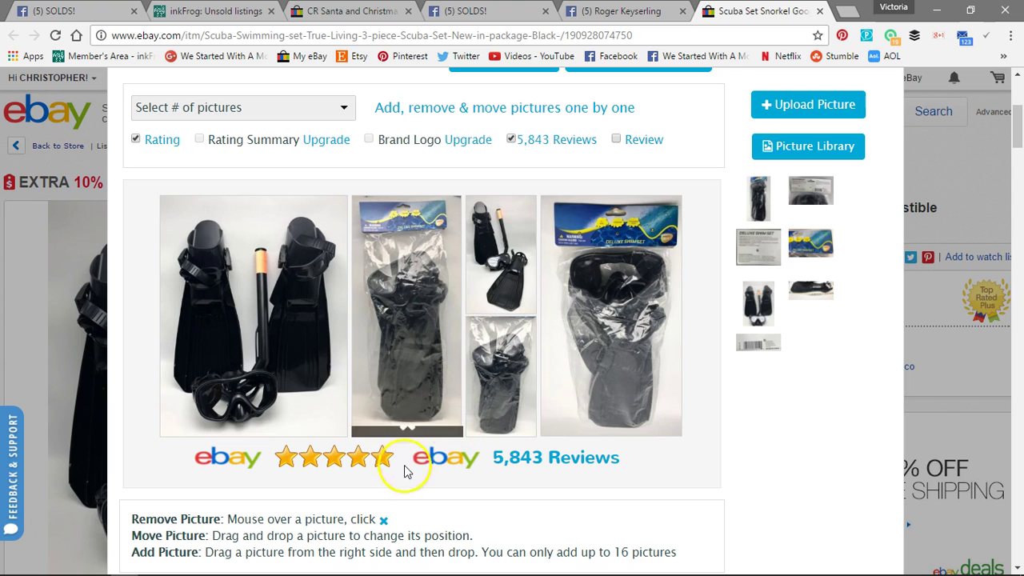
left_click(408, 423)
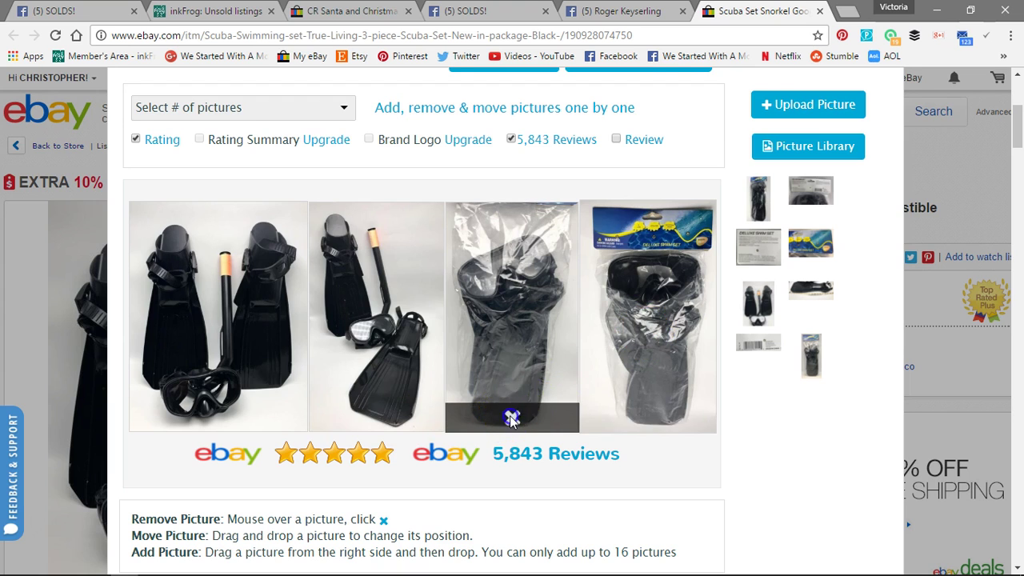
left_click(510, 419)
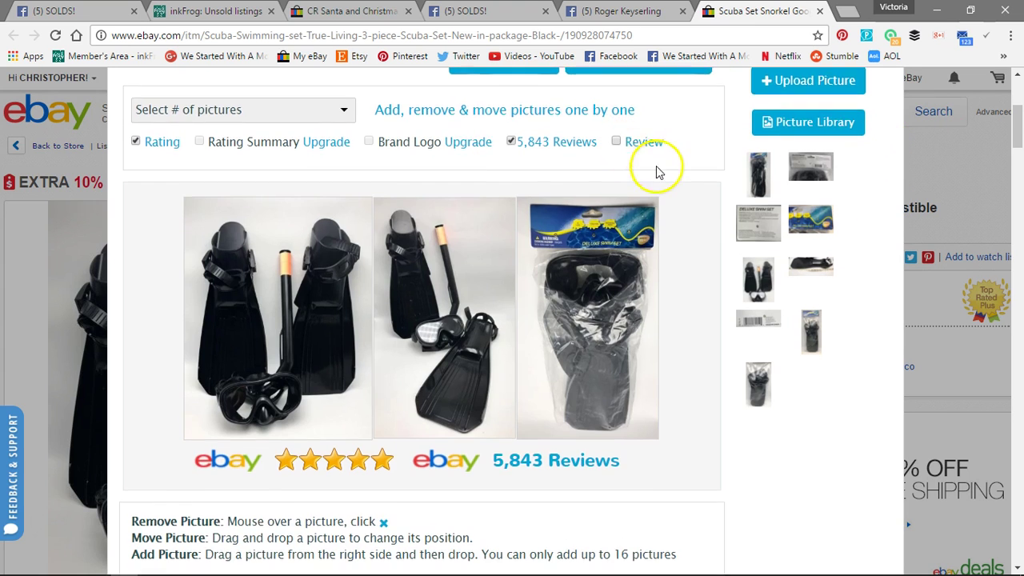
scroll(654, 168, "up", 2)
left_click_drag(456, 454, 648, 432)
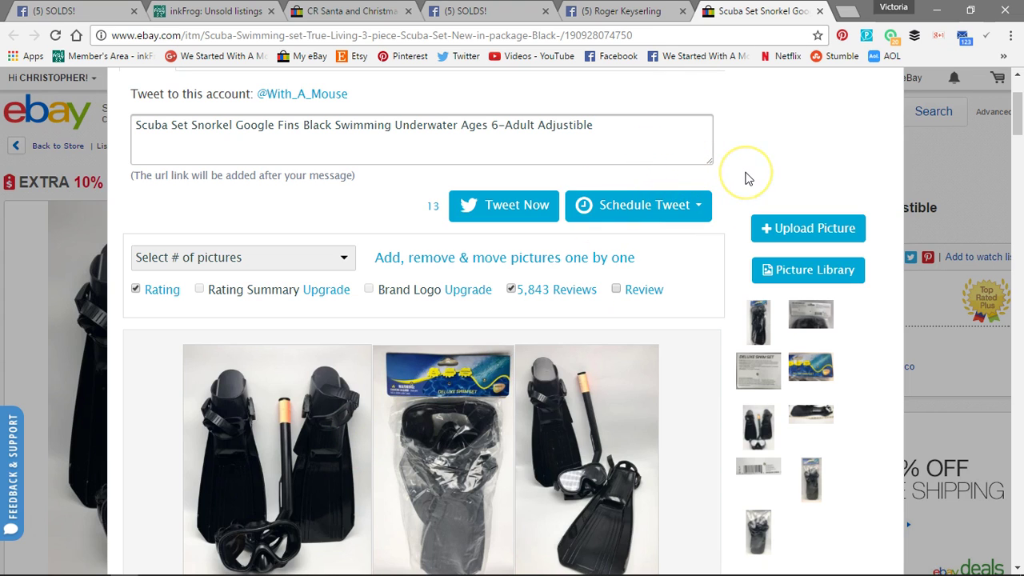
- Tweet the scuba set collage immediately and close PromotePictures
scroll(746, 178, "up", 1)
left_click(519, 278)
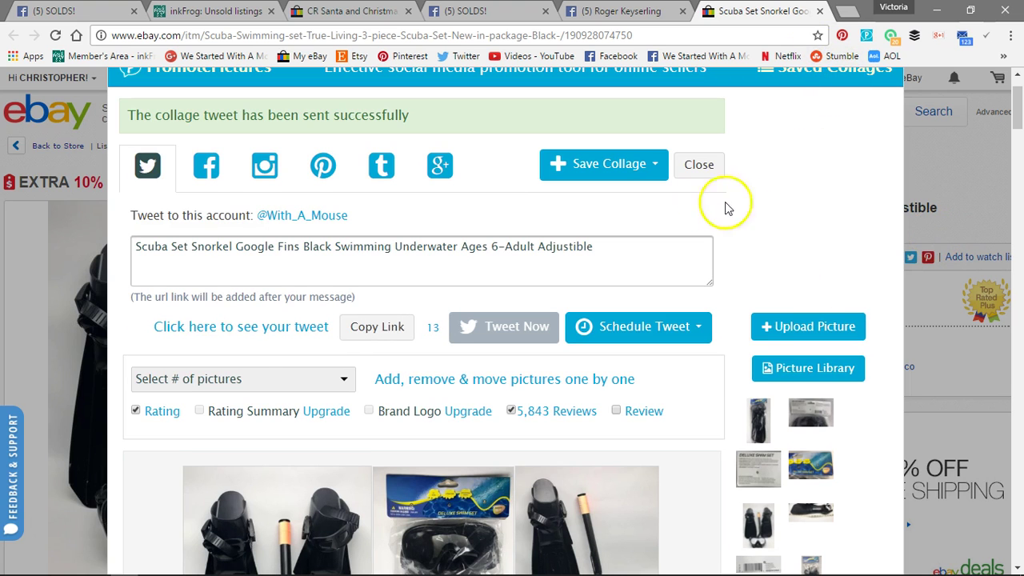
left_click(699, 167)
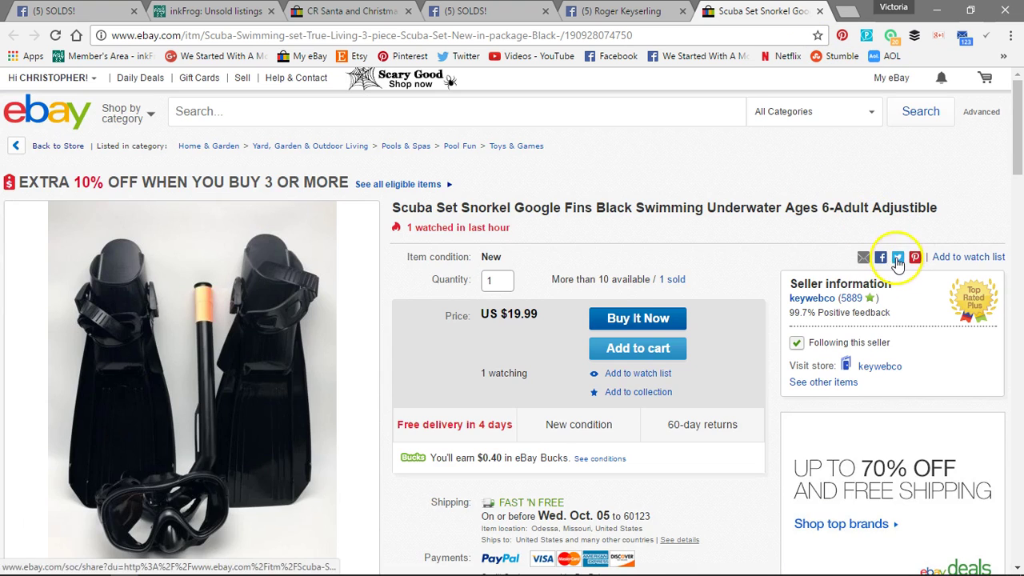
- Share the eBay scuba set listing on Twitter with its suggested text and close the share window
left_click(896, 256)
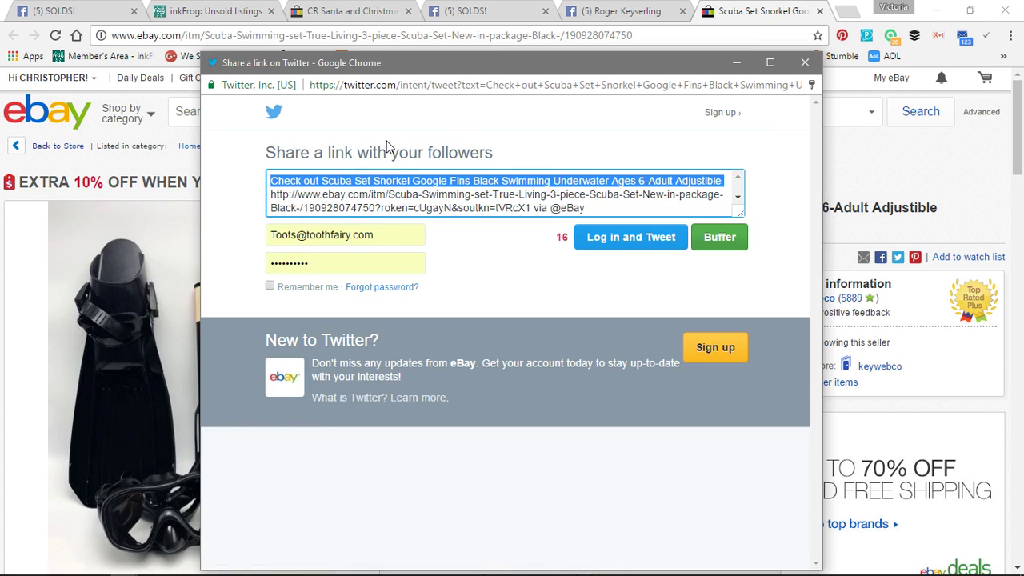
left_click(623, 252)
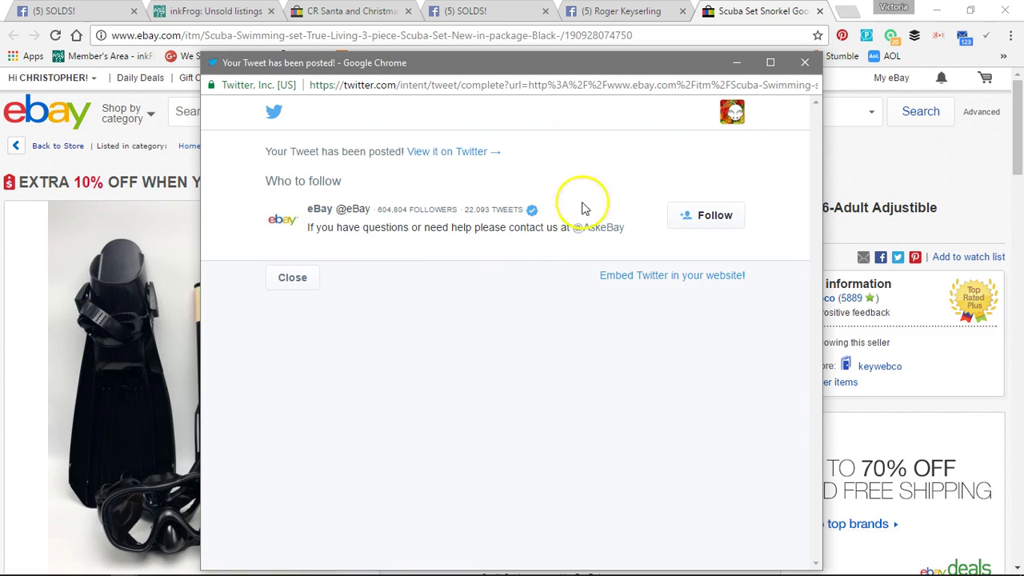
left_click(804, 62)
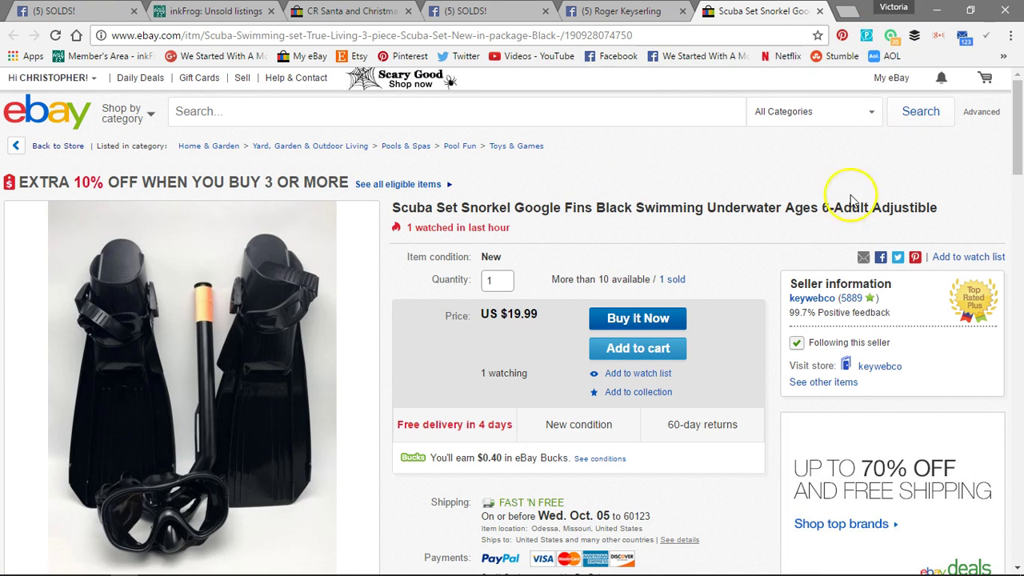
- Save the eBay scuba set listing to the Pinterest board Whatever Floats Your Boat
left_click(915, 257)
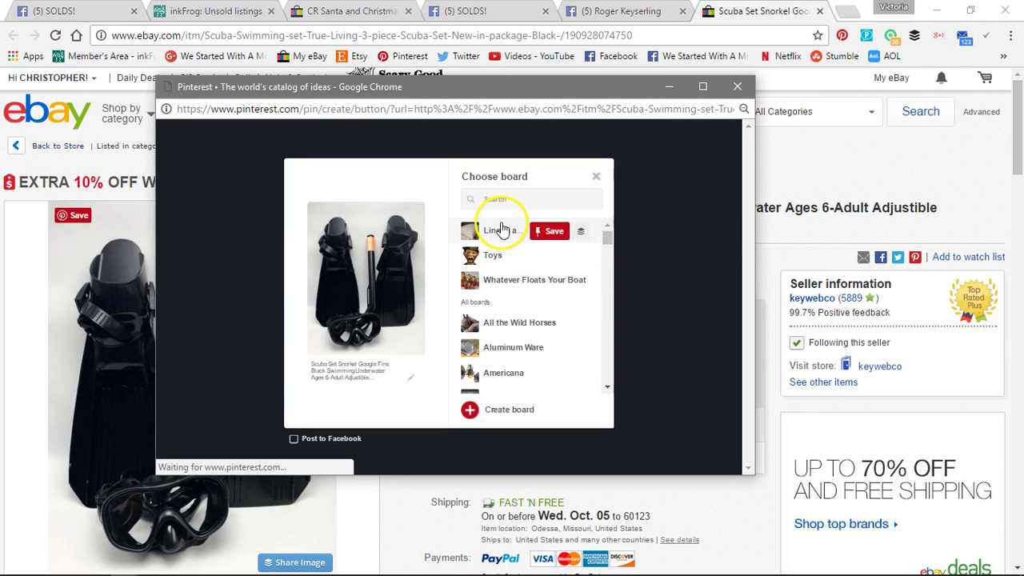
scroll(552, 244, "down", 4)
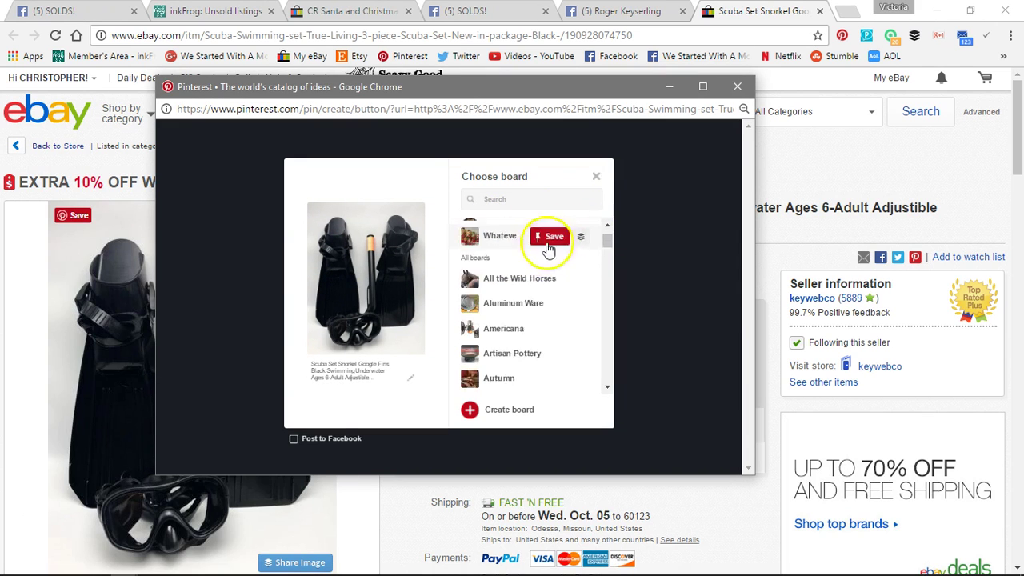
scroll(507, 258, "down", 10)
left_click_drag(611, 341, 609, 376)
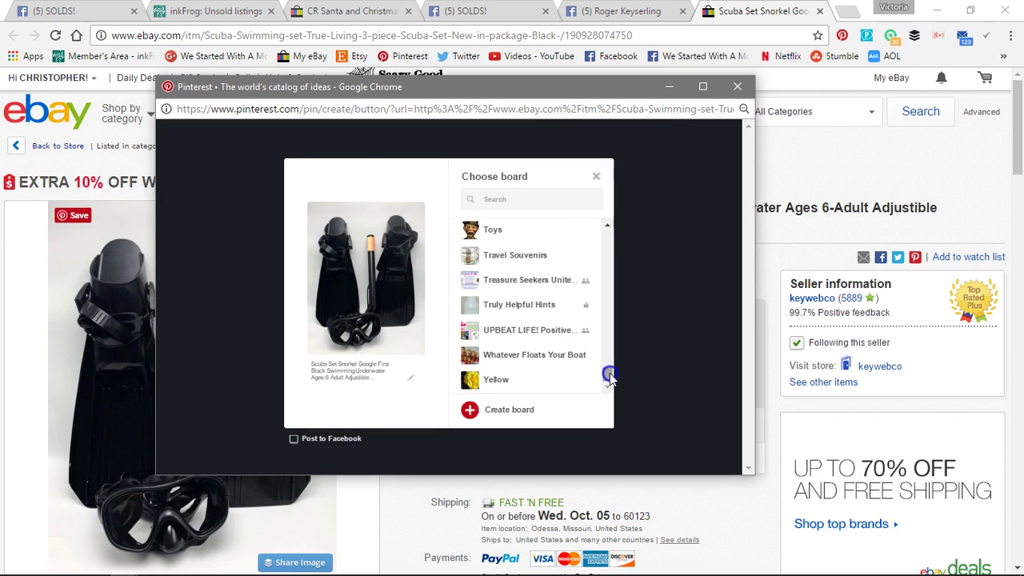
left_click(553, 354)
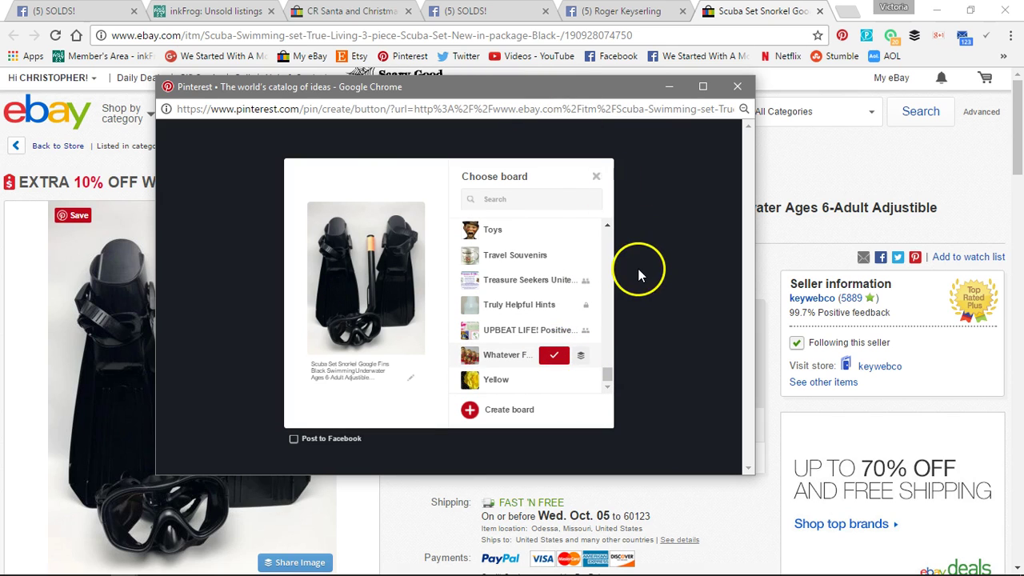
- View the saved scuba set pin on Pinterest and close both its tab and the eBay listing's tab
left_click(541, 198)
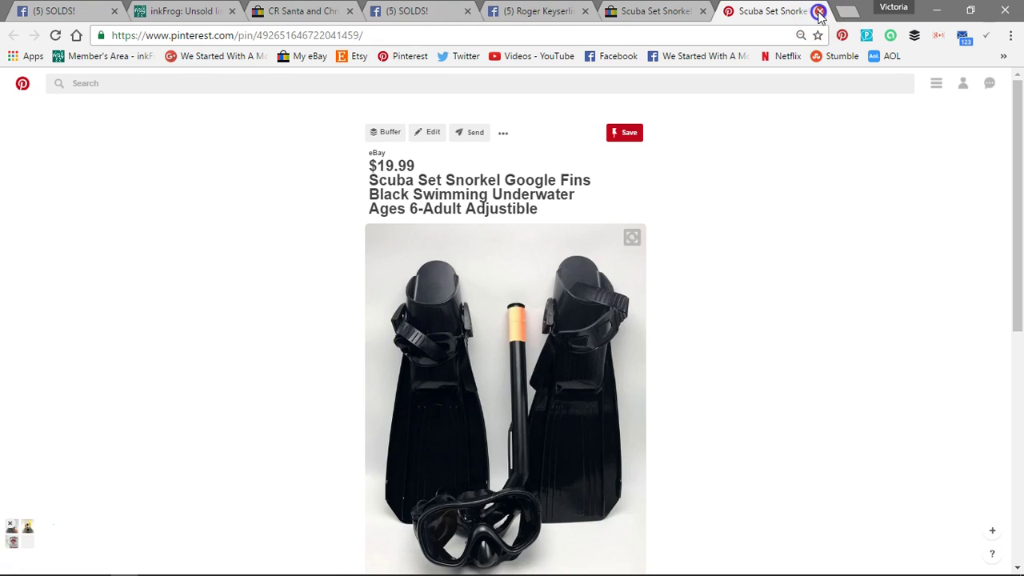
left_click(818, 12)
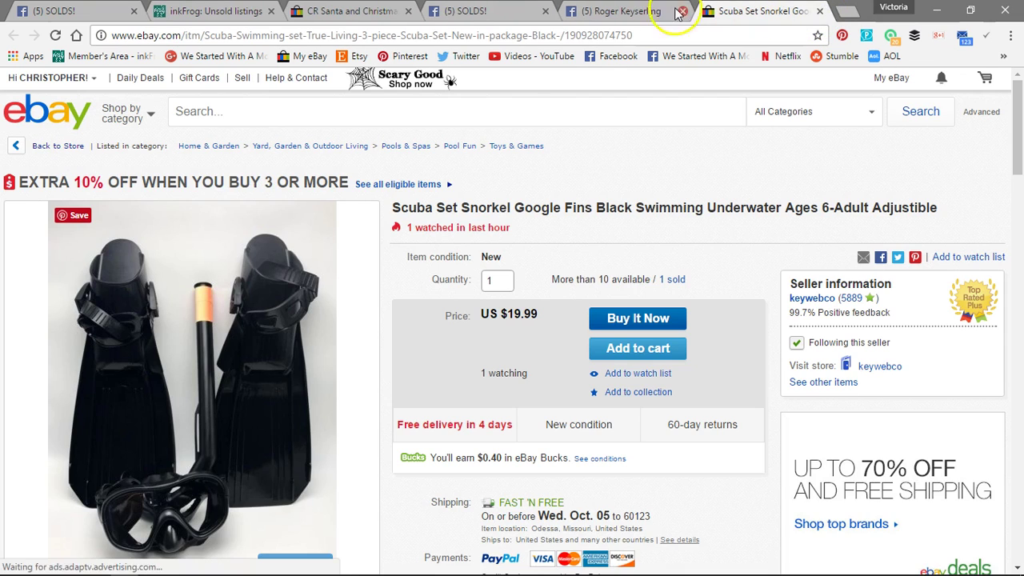
left_click(819, 12)
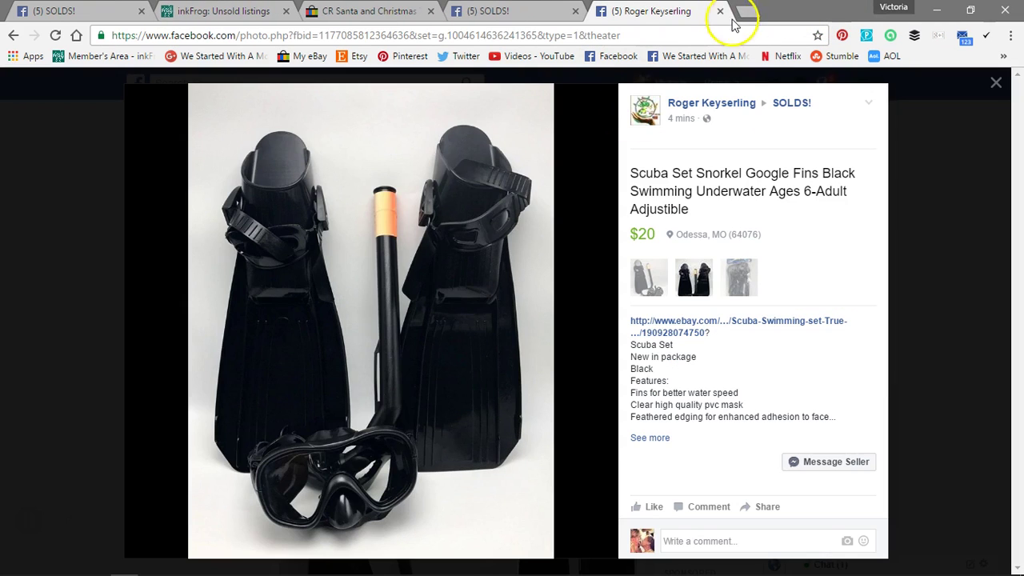
- Like the member's scuba set post in the Facebook photo viewer
scroll(727, 192, "down", 1)
scroll(727, 192, "down", 2)
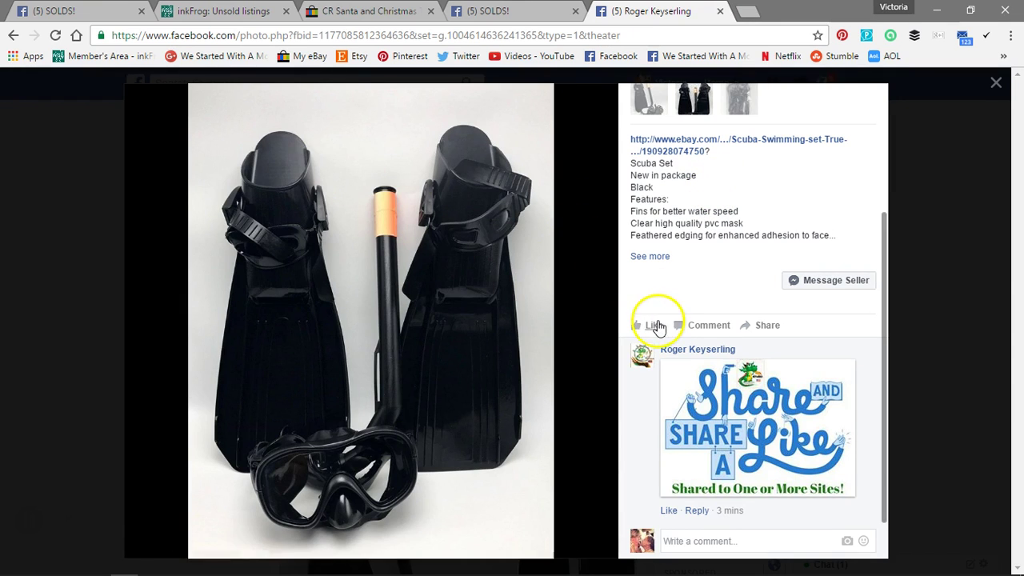
left_click(655, 325)
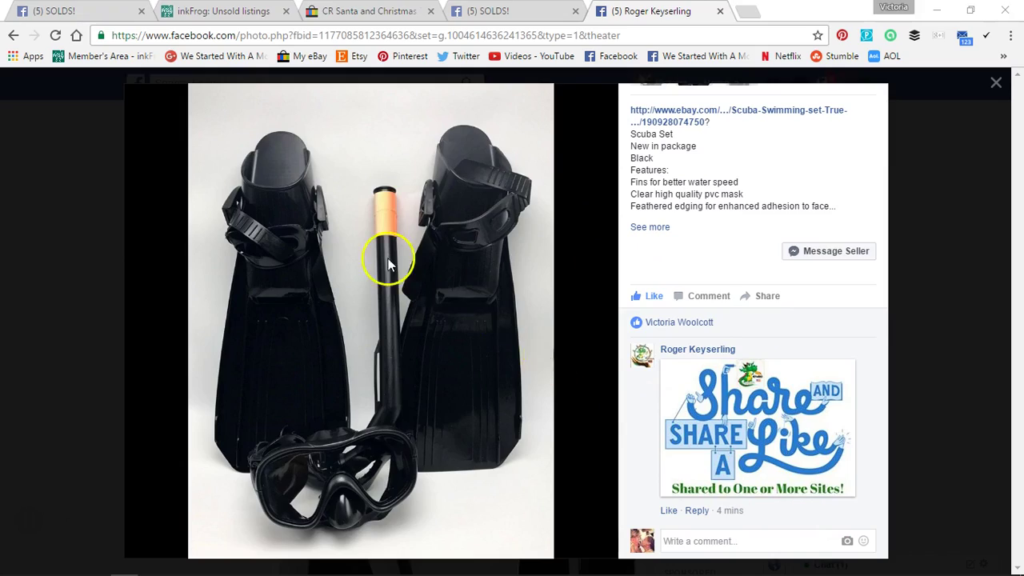
- Start attaching a photo to a comment on the scuba set post and browse to Pictures > Graphics > Projects > SOLDS
scroll(64, 369, "down", 2)
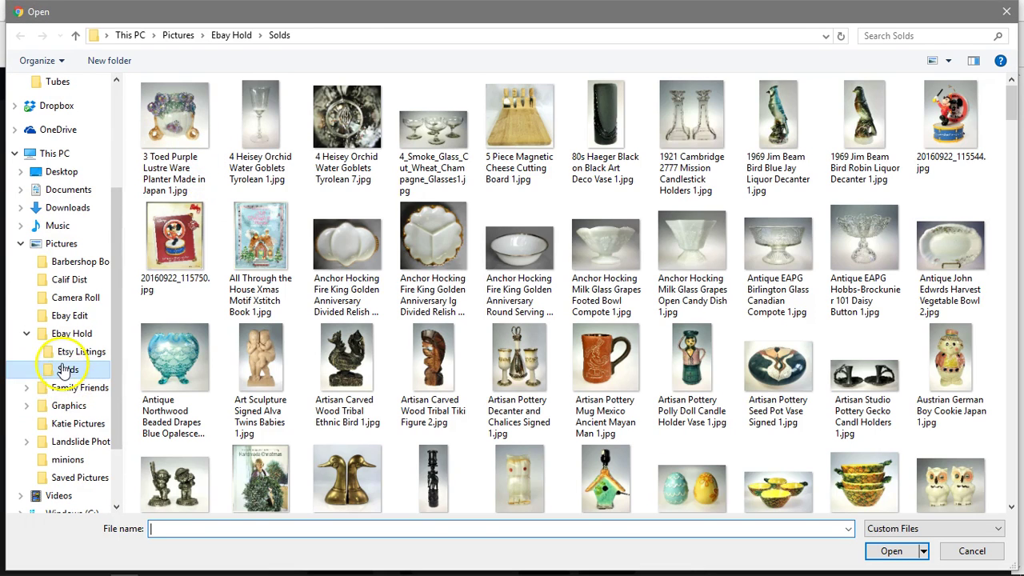
left_click(29, 406)
scroll(34, 384, "down", 4)
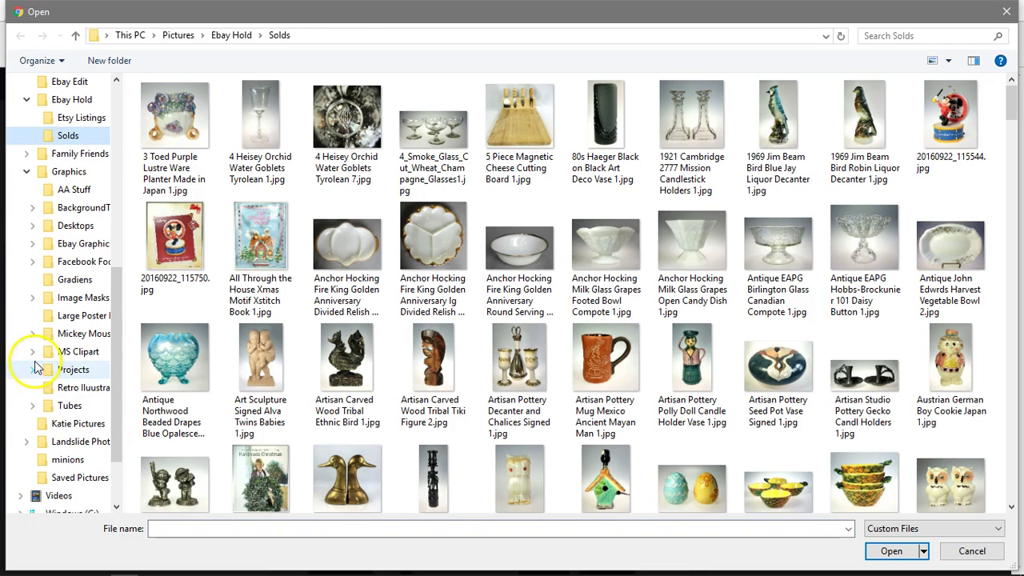
left_click(34, 370)
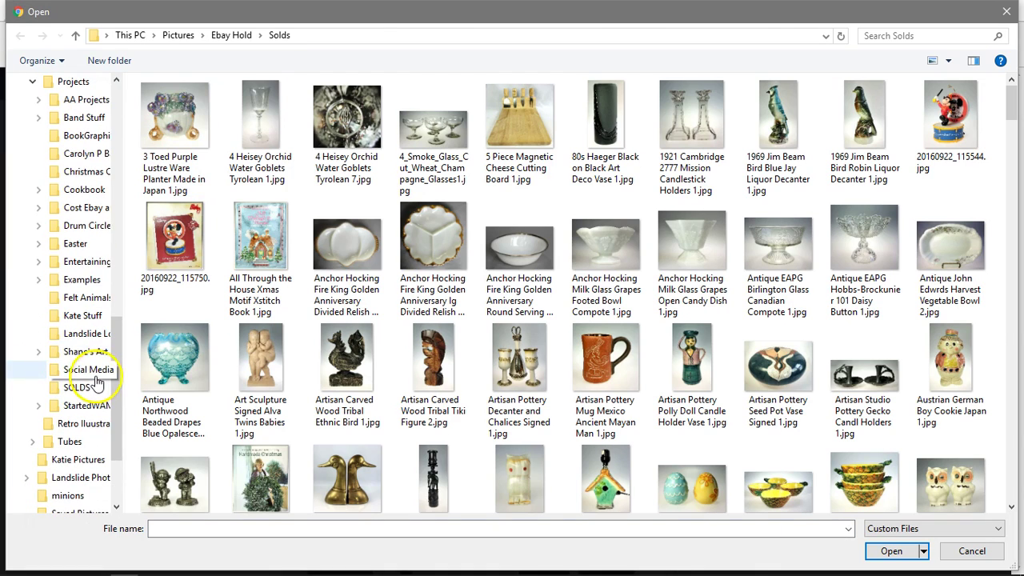
left_click(83, 374)
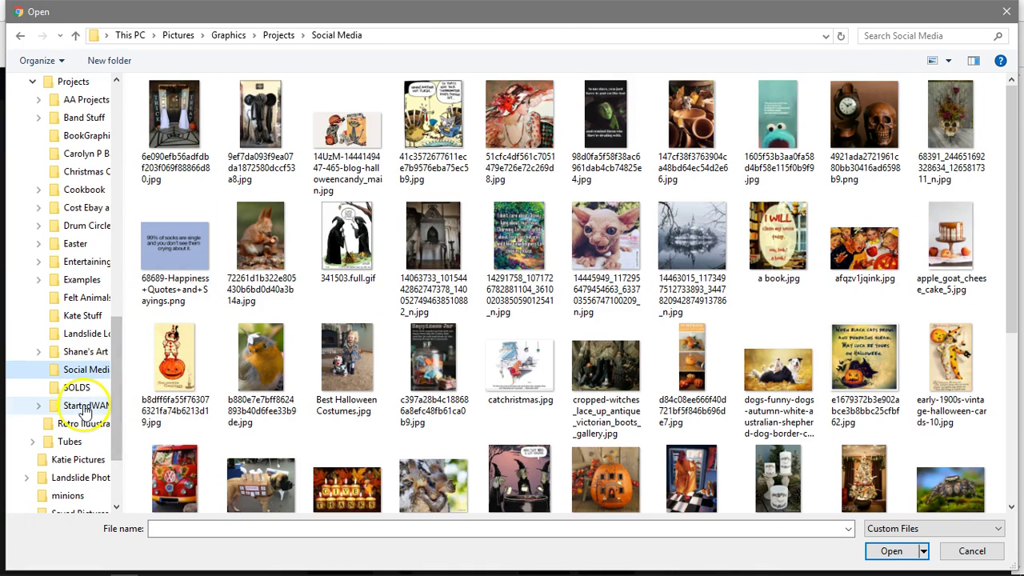
left_click(77, 387)
- Post the image 1 Member Shared Solds.jpg as a comment on the scuba set photo and close the photo viewer
left_click(175, 122)
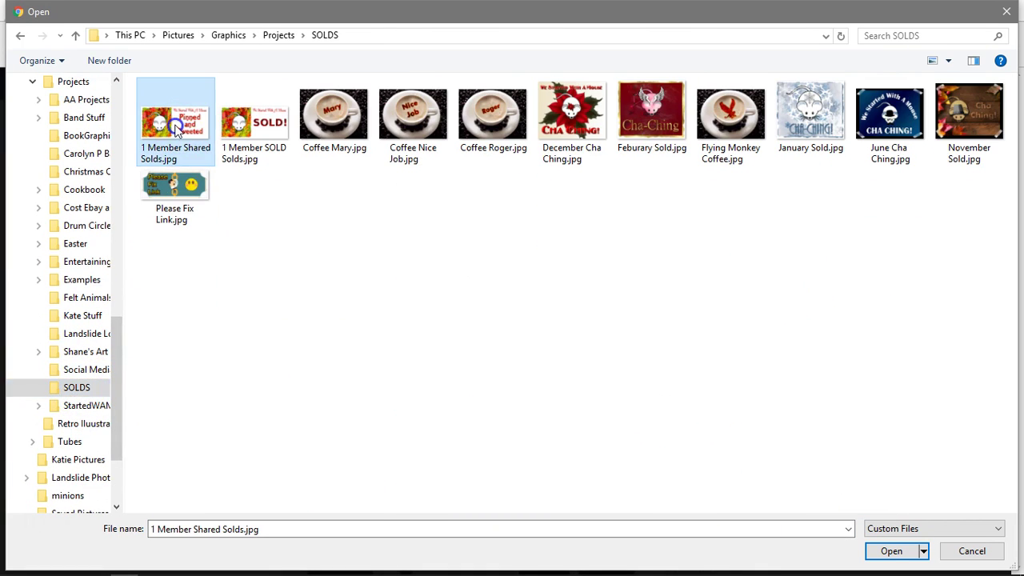
left_click(891, 550)
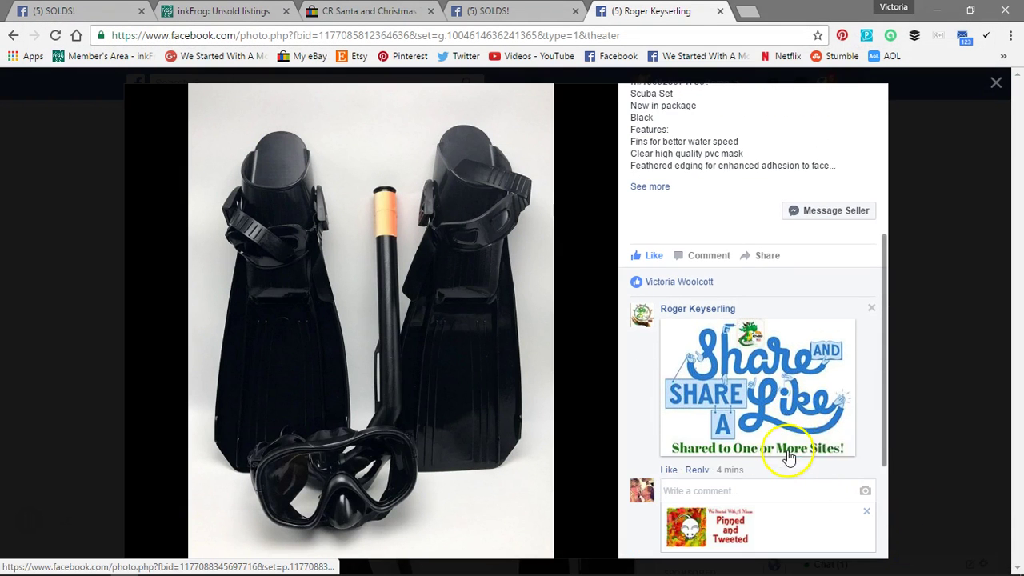
key("Return")
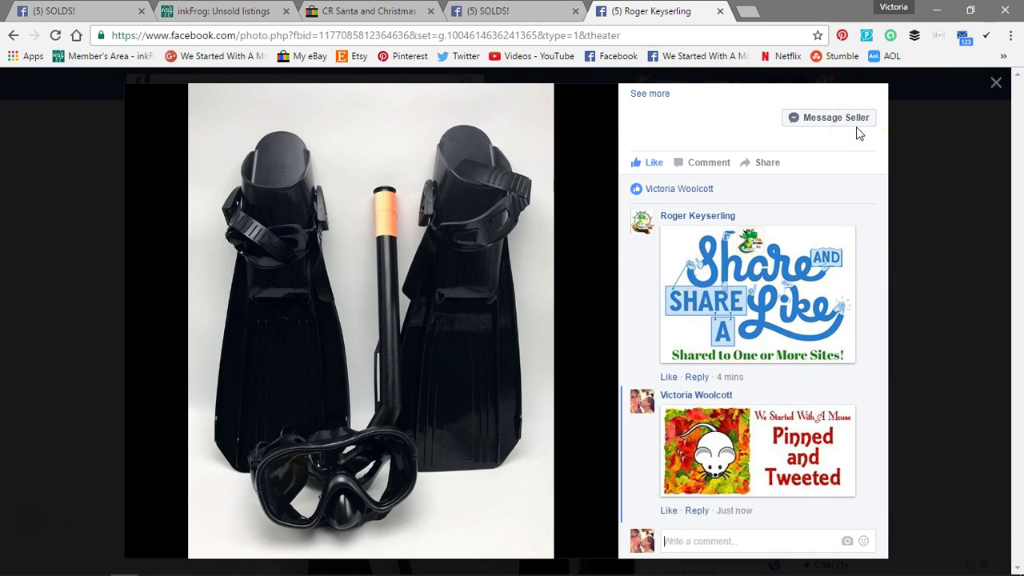
left_click(1003, 88)
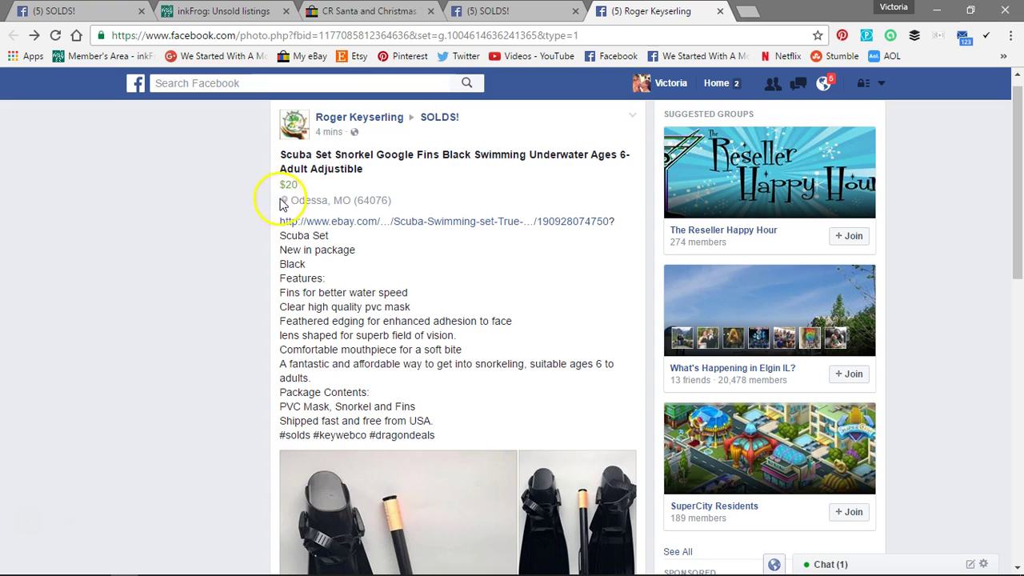
scroll(330, 254, "down", 5)
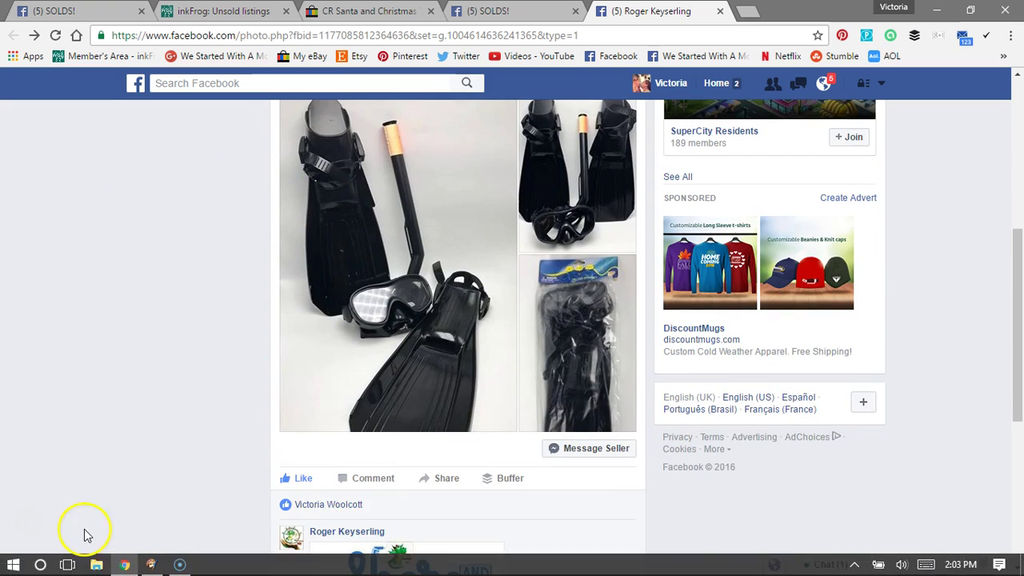